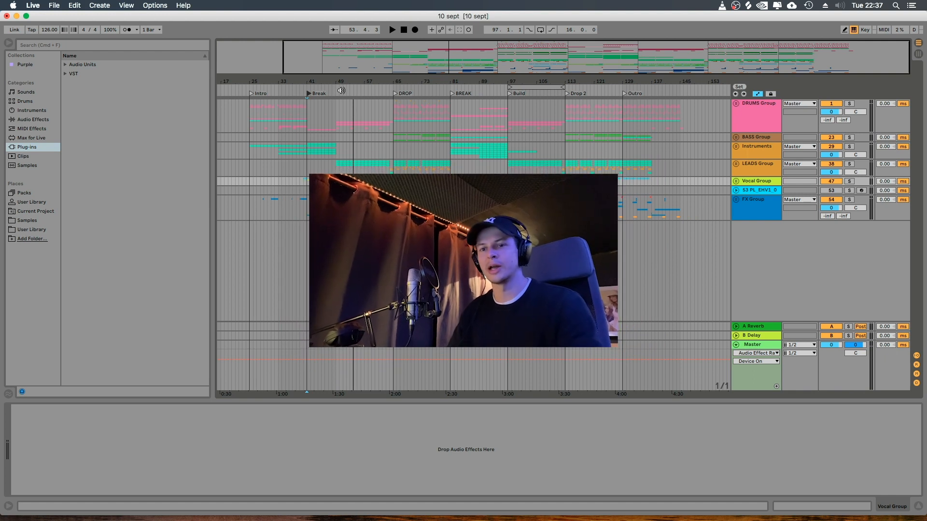
# Play the arrangement from the Break marker through the drop, stop playback and place the insert marker at 41.1.1
pyautogui.click(304, 90)
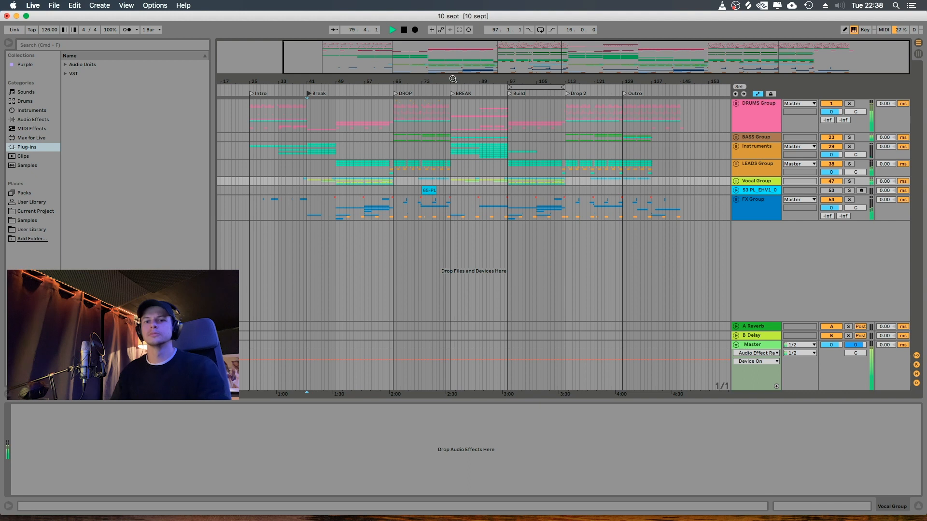
pyautogui.press('space')
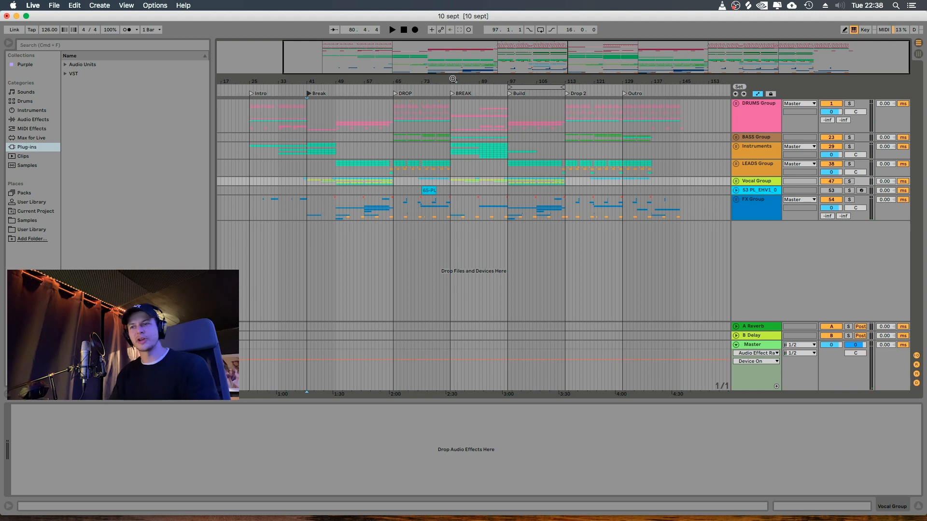
pyautogui.click(320, 91)
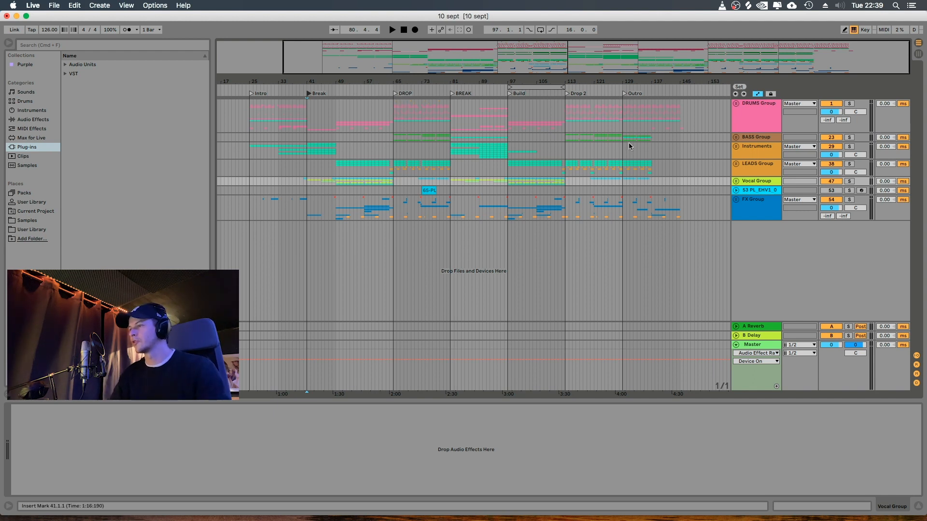
# Unfold the LEADS Group and its third AYO TECH lead track to show their clips
pyautogui.click(737, 163)
pyautogui.scroll(-5, 712, 163)
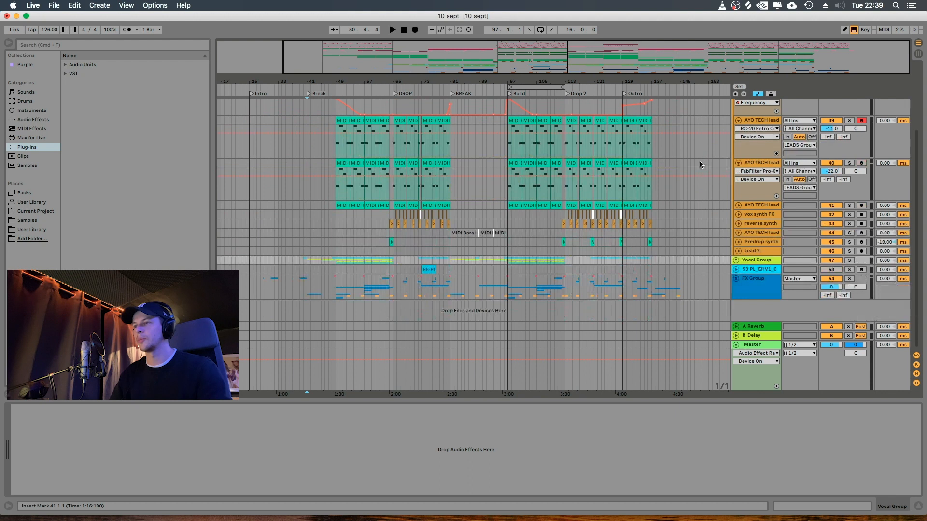
pyautogui.scroll(2, 691, 162)
pyautogui.click(738, 243)
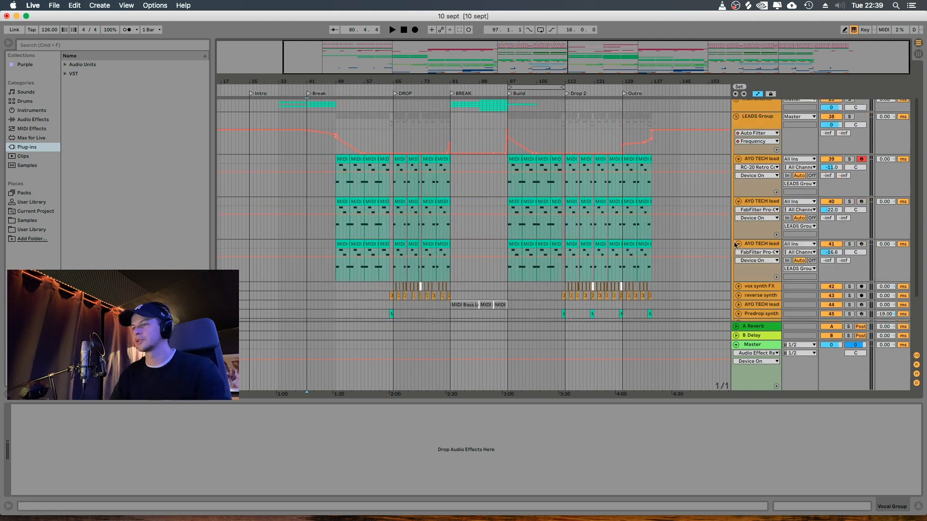
pyautogui.scroll(-1, 531, 193)
# Select the first AYO TECH lead clip at the DROP marker and open that track's Hive synth beneath the clips
pyautogui.click(400, 140)
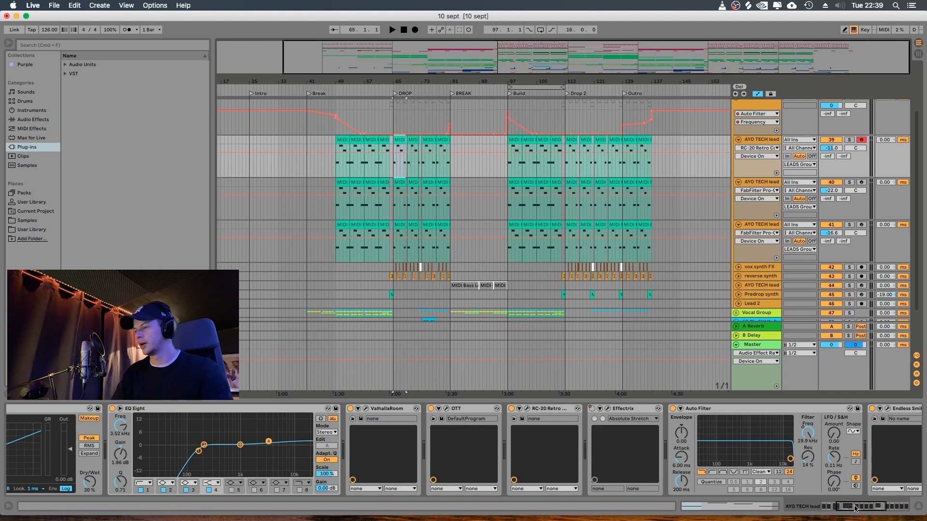
pyautogui.moveTo(854, 507); pyautogui.dragTo(469, 520)
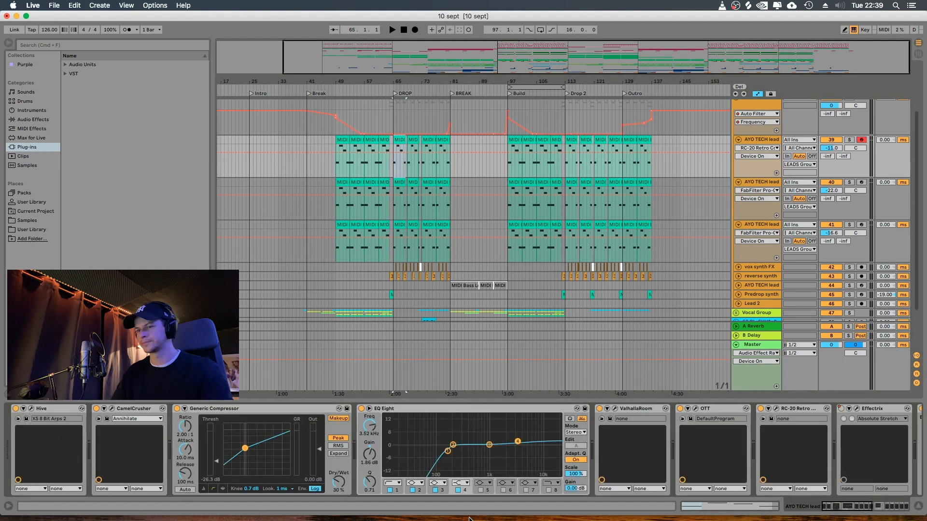
pyautogui.click(31, 409)
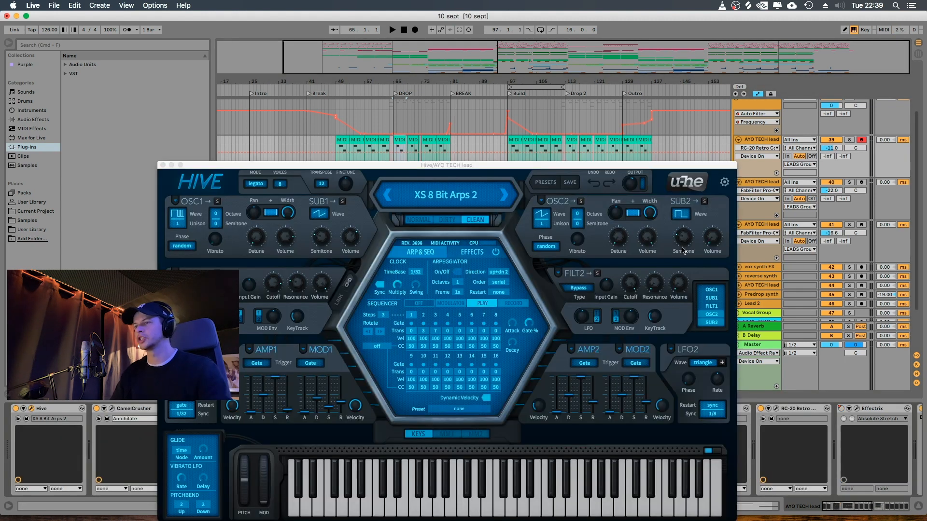
pyautogui.moveTo(669, 169); pyautogui.dragTo(626, 251)
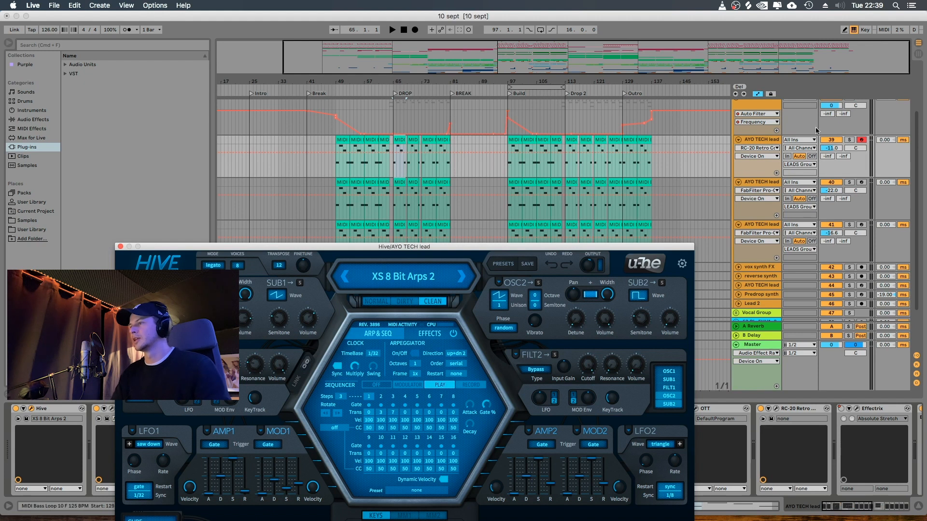
# Solo the first AYO TECH lead track and listen to it from the start of the drop
pyautogui.click(849, 139)
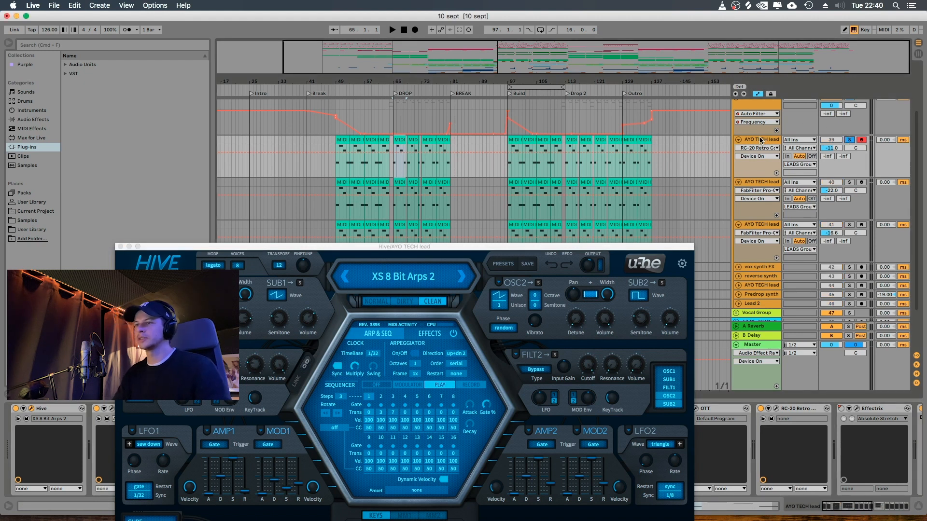
pyautogui.press('space')
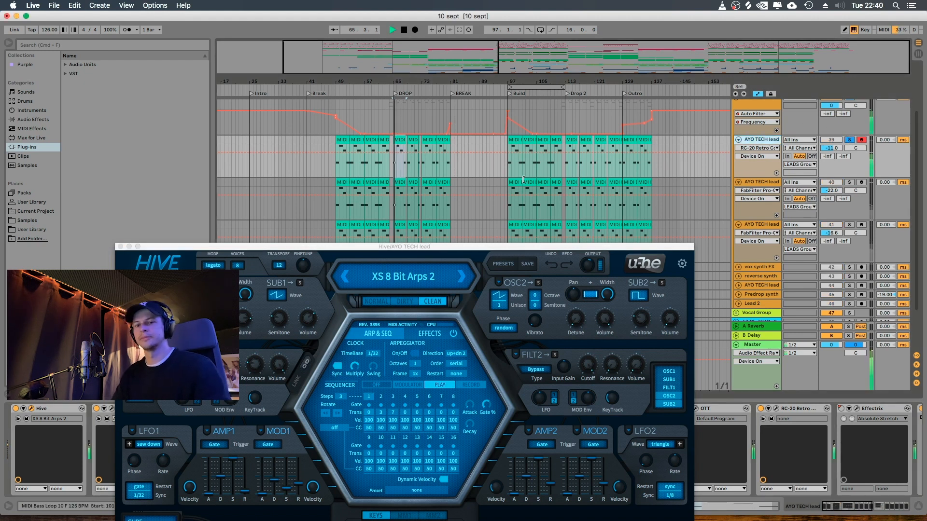
pyautogui.press('space')
# Solo the second and third AYO TECH lead tracks one after the other and listen to each in the drop
pyautogui.click(849, 182)
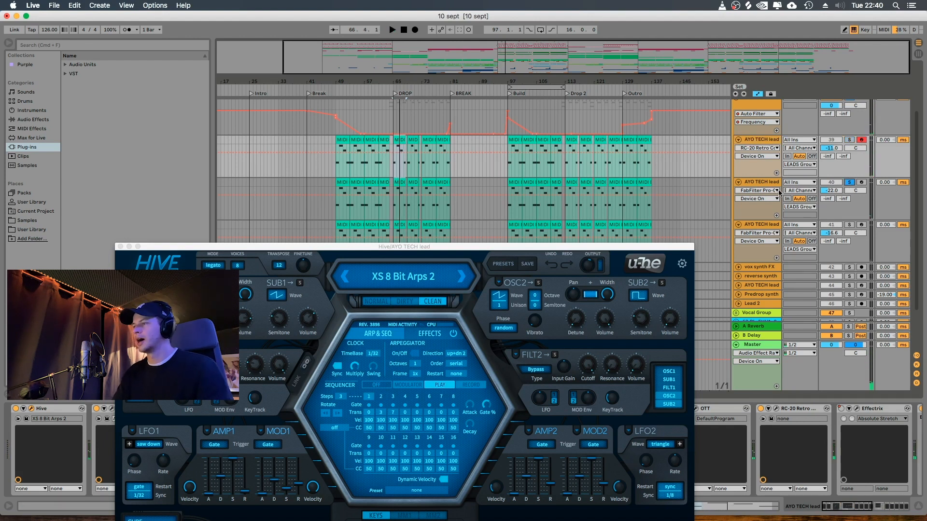
pyautogui.click(771, 185)
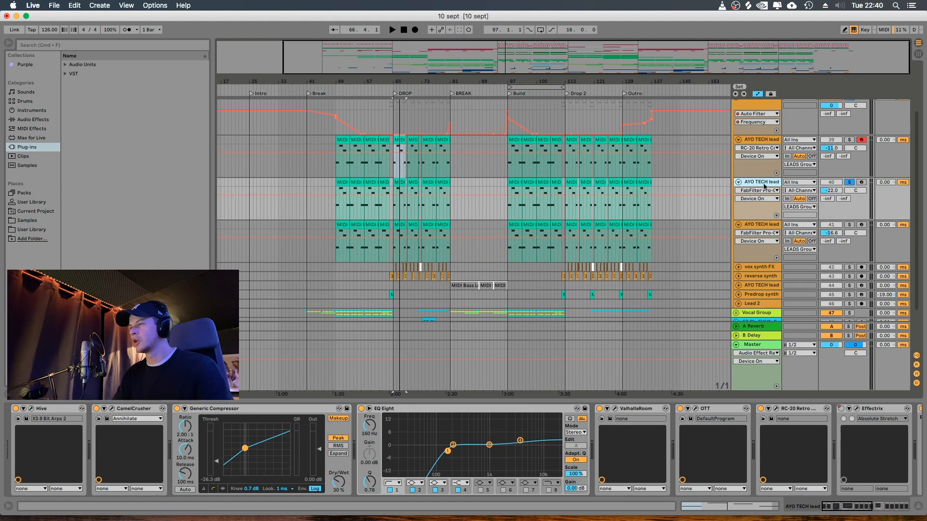
pyautogui.press('space')
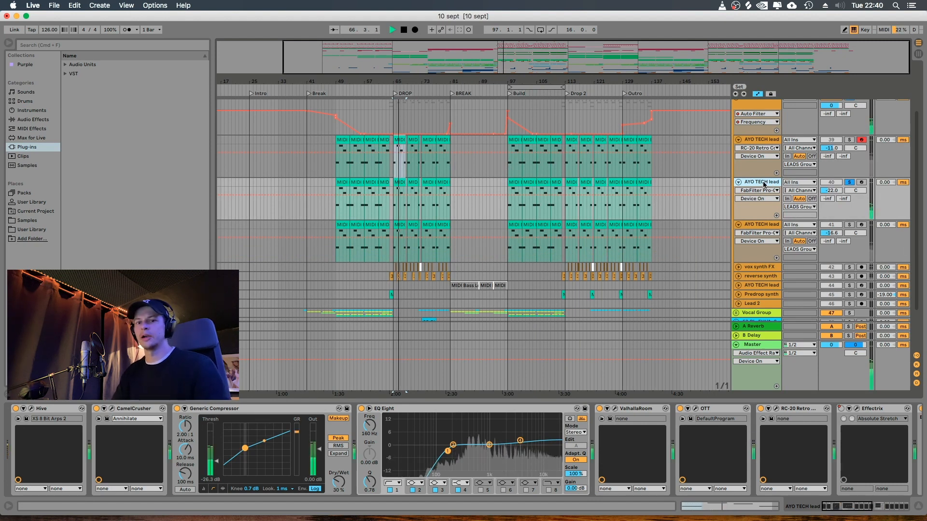
pyautogui.click(849, 225)
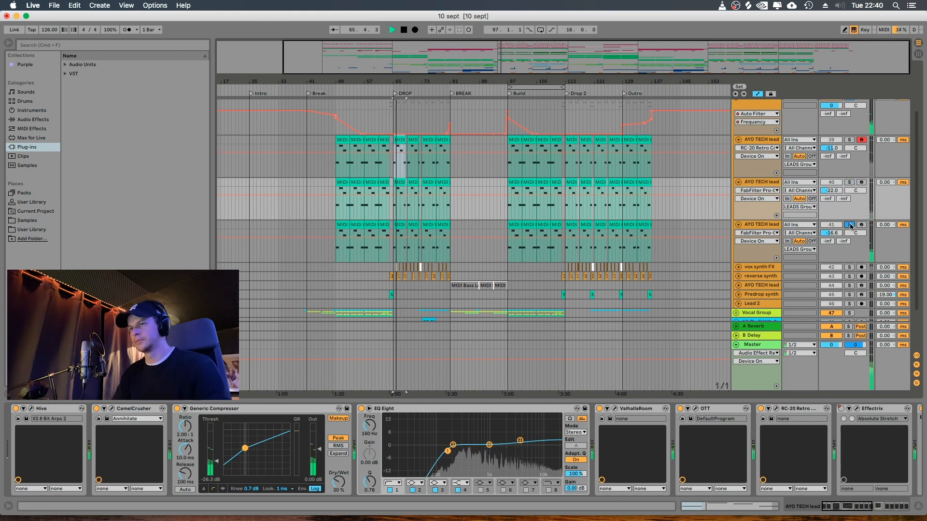
pyautogui.press('space')
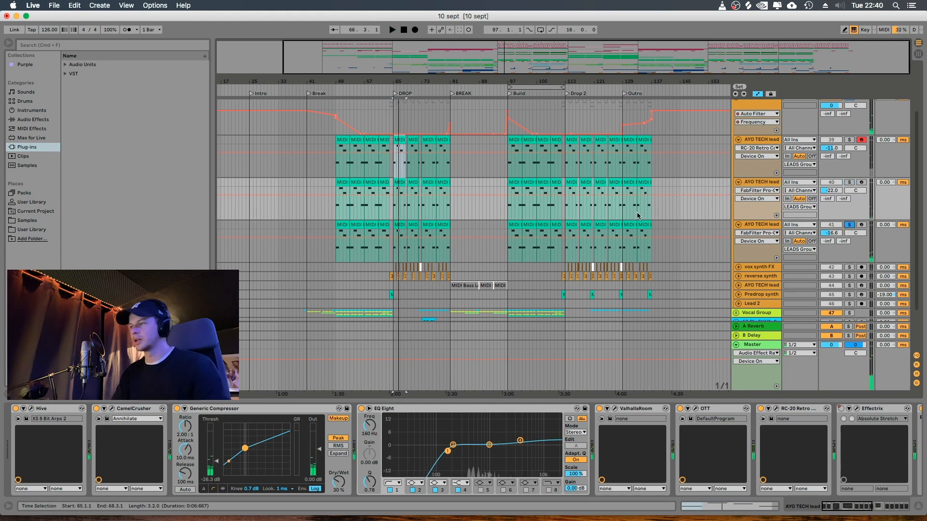
# Solo the LEADS Group and all three AYO TECH lead tracks together and play them from the drop
pyautogui.scroll(2, 839, 141)
pyautogui.click(849, 116)
pyautogui.click(849, 159)
pyautogui.click(849, 201)
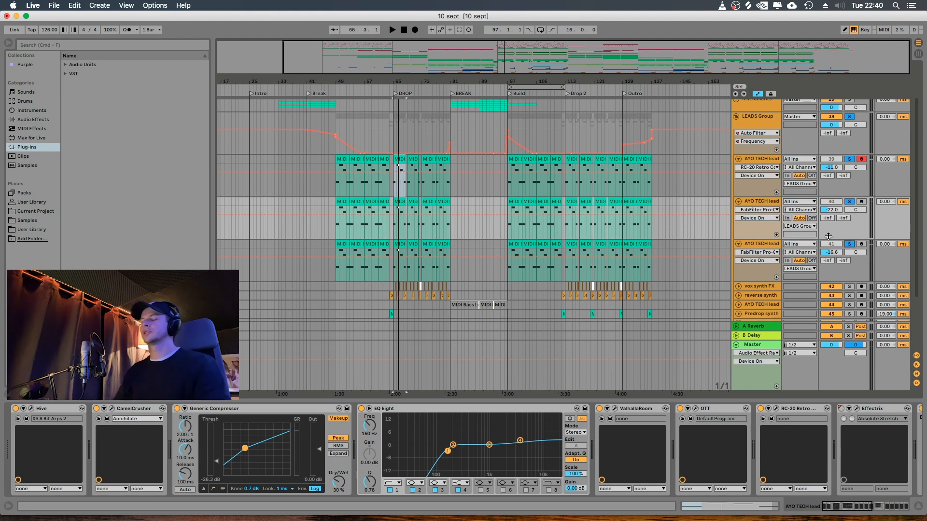
pyautogui.press('space')
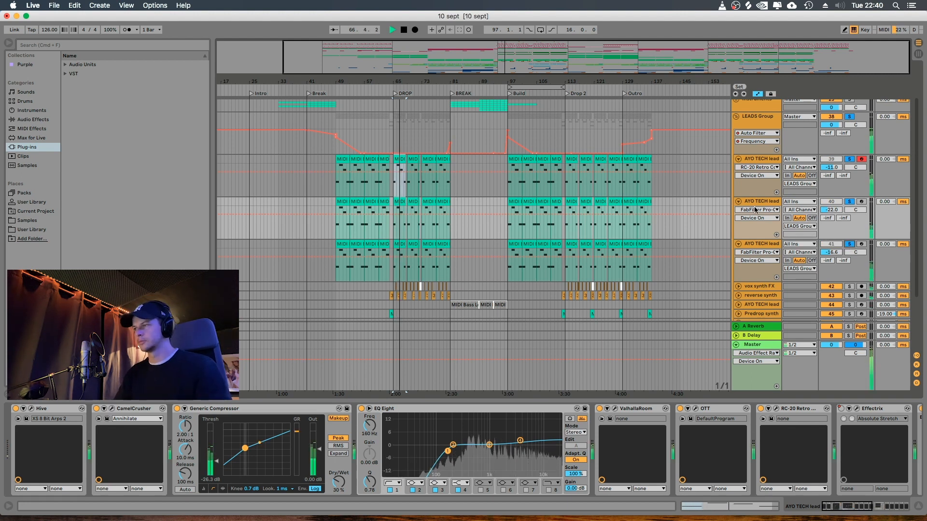
# Unfold the vox synth FX track at the start of the drop and stop playback
pyautogui.scroll(-3, 375, 106)
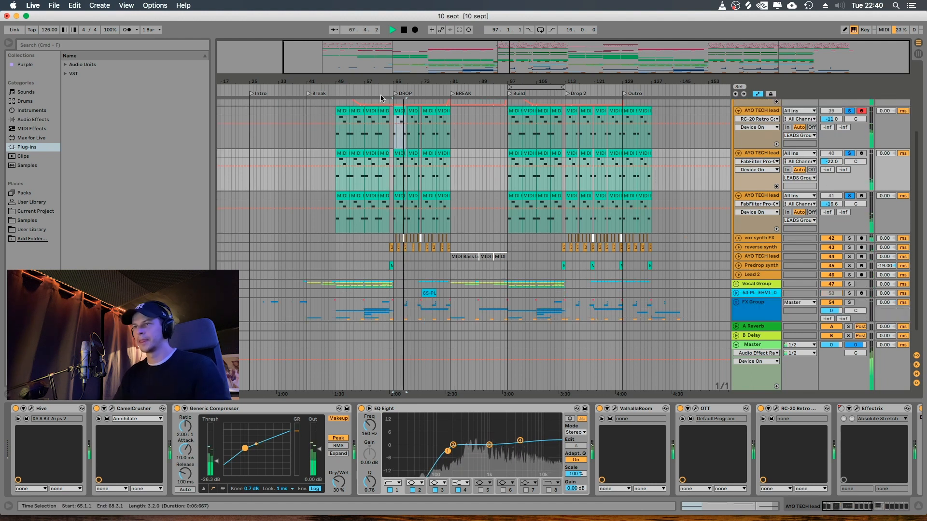
pyautogui.moveTo(407, 82); pyautogui.dragTo(407, 157)
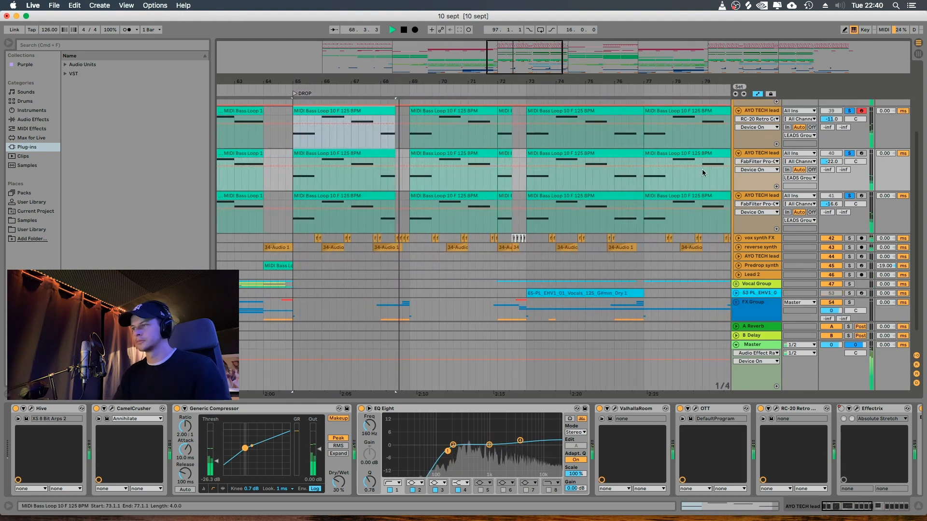
pyautogui.click(739, 238)
pyautogui.press('space')
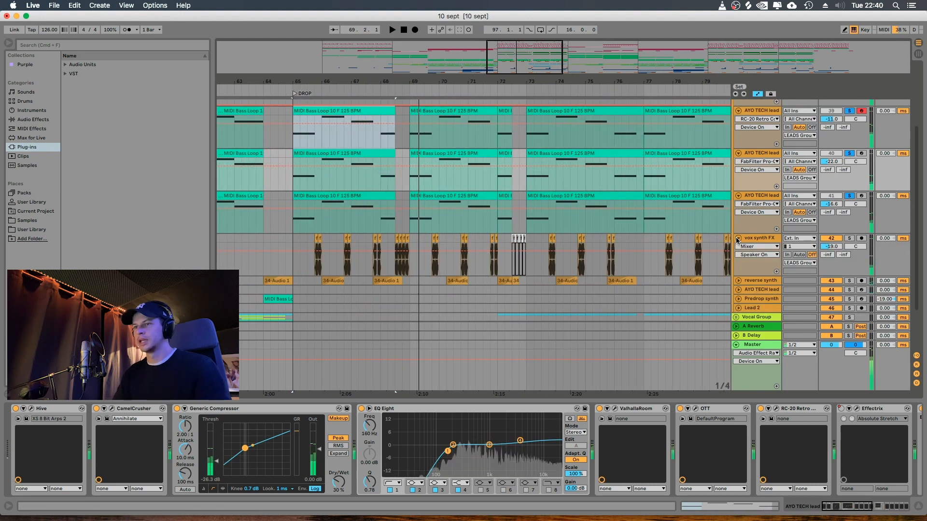
# Solo the vox synth FX track and audition its first vocal chops in the drop from 65.4.1
pyautogui.click(311, 242)
pyautogui.click(256, 213)
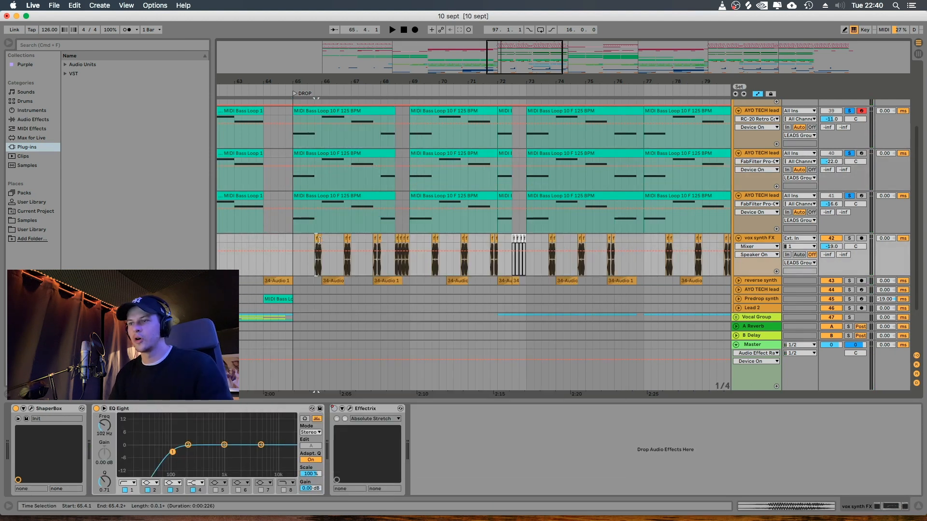
pyautogui.click(849, 238)
pyautogui.press('space')
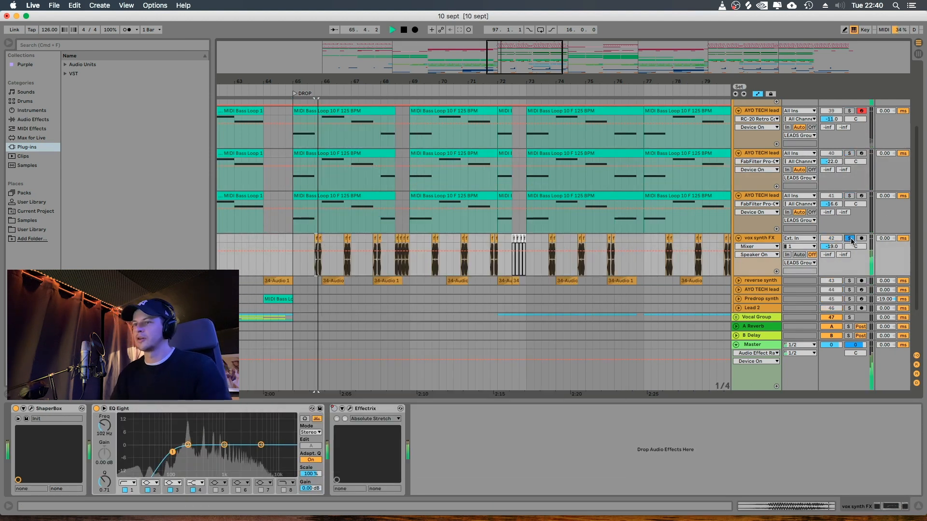
pyautogui.press('space')
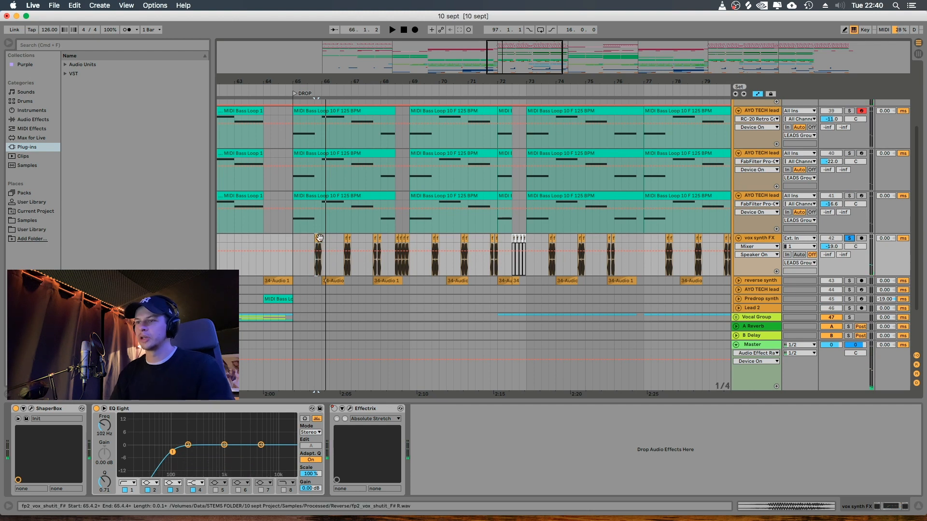
pyautogui.click(315, 239)
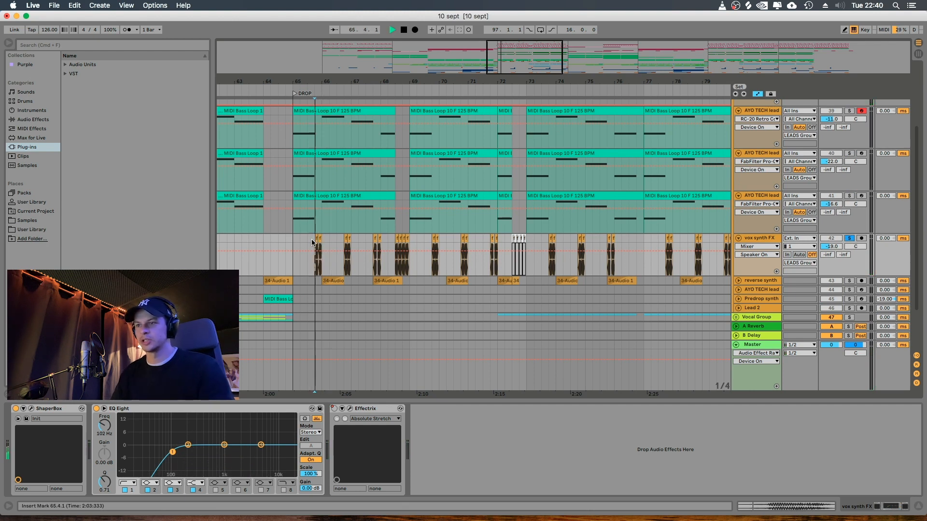
pyautogui.press('space')
pyautogui.press('space')
pyautogui.press('space')
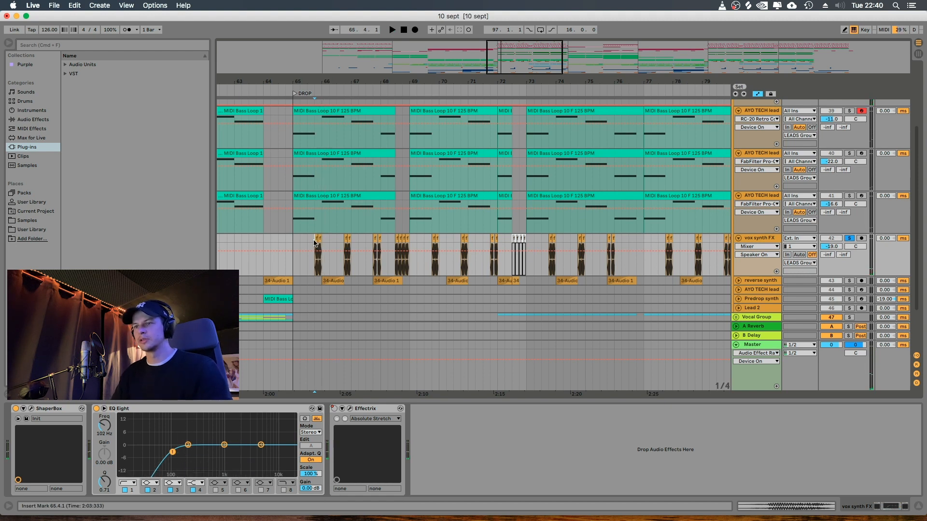
pyautogui.press('space')
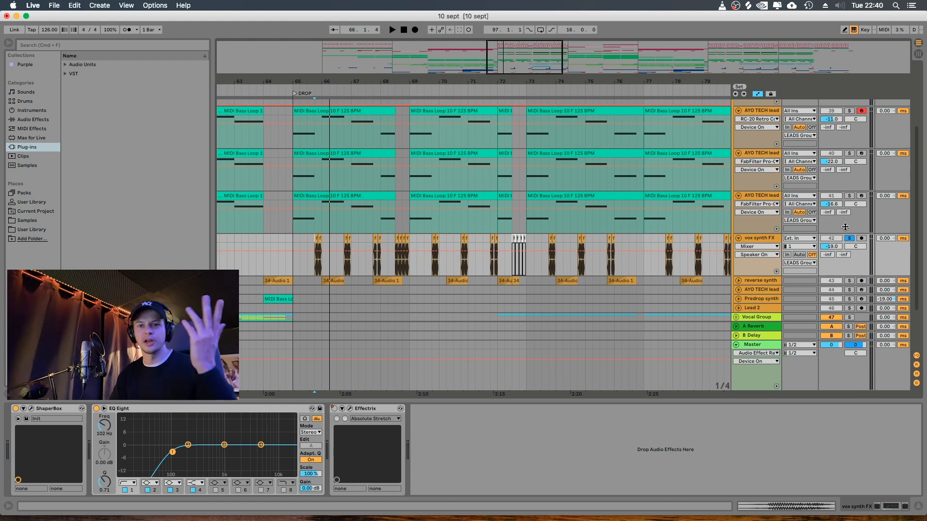
# Unfold the reverse synth track, solo it and listen to its reversed clips in the drop
pyautogui.click(738, 281)
pyautogui.click(849, 261)
pyautogui.press('space')
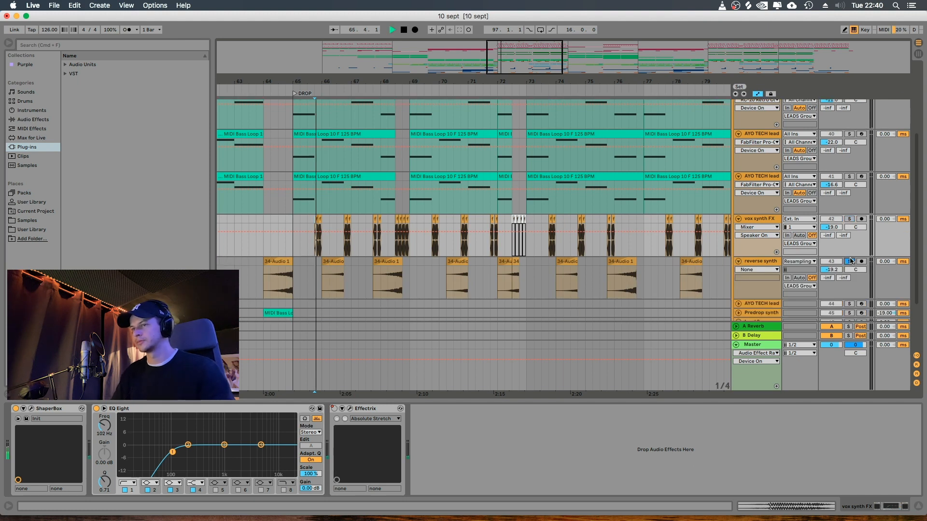
pyautogui.press('space')
pyautogui.scroll(2, 449, 221)
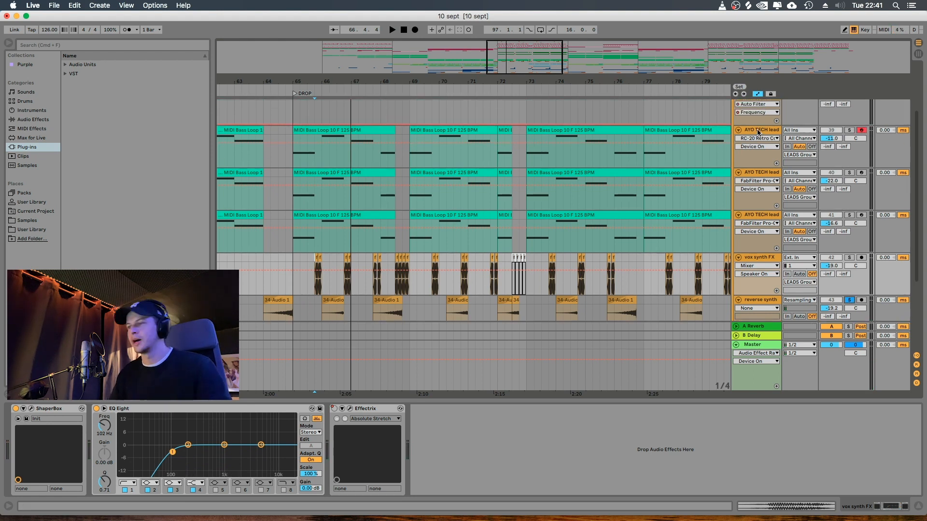
# Solo the vox synth FX track, open its Effectrix plug-in below the clips and play the chops from 68.3.1
pyautogui.scroll(-2, 794, 221)
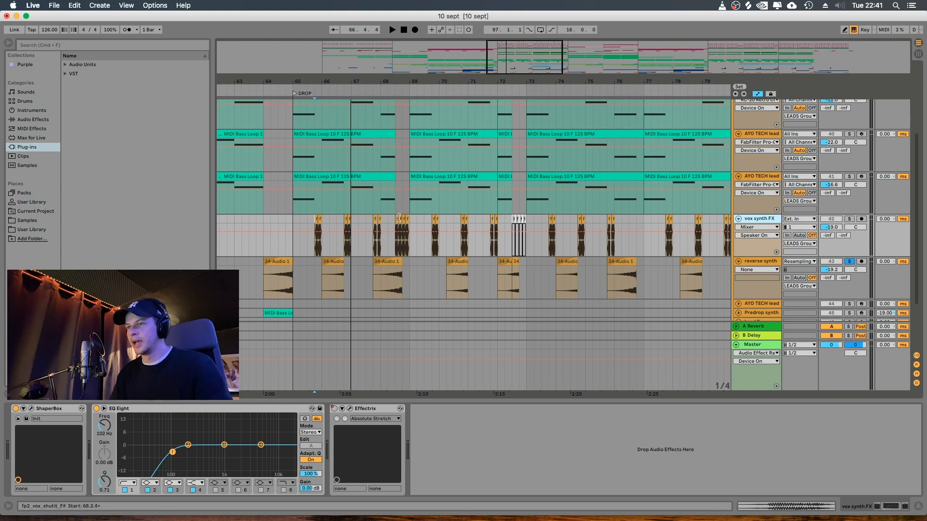
pyautogui.click(849, 219)
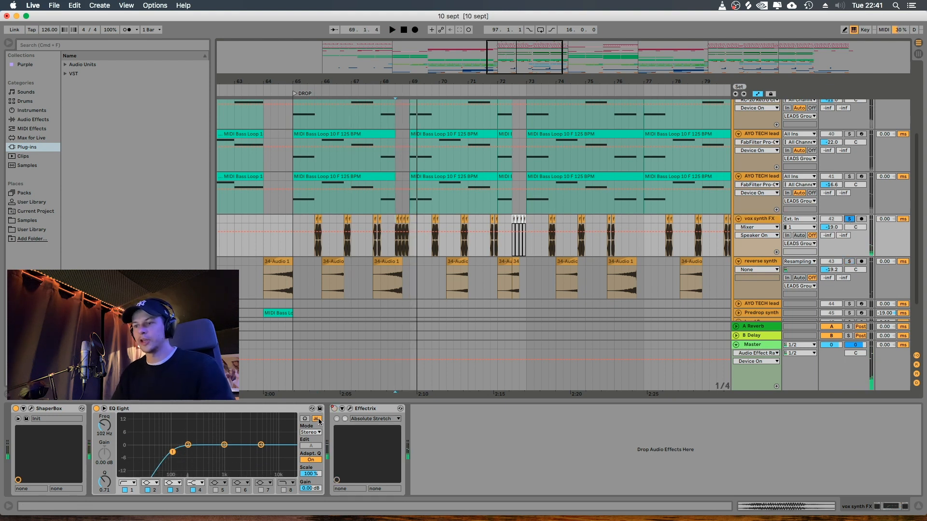
pyautogui.click(347, 409)
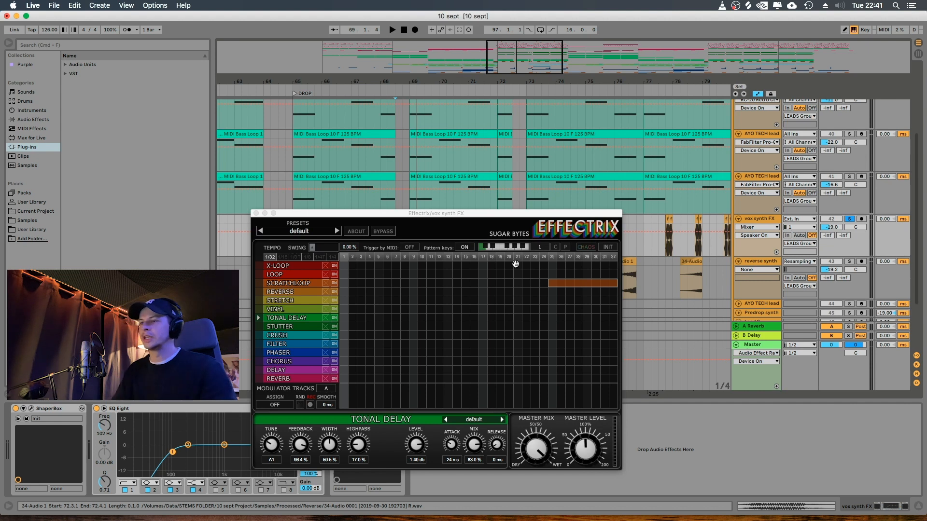
pyautogui.moveTo(521, 212); pyautogui.dragTo(486, 303)
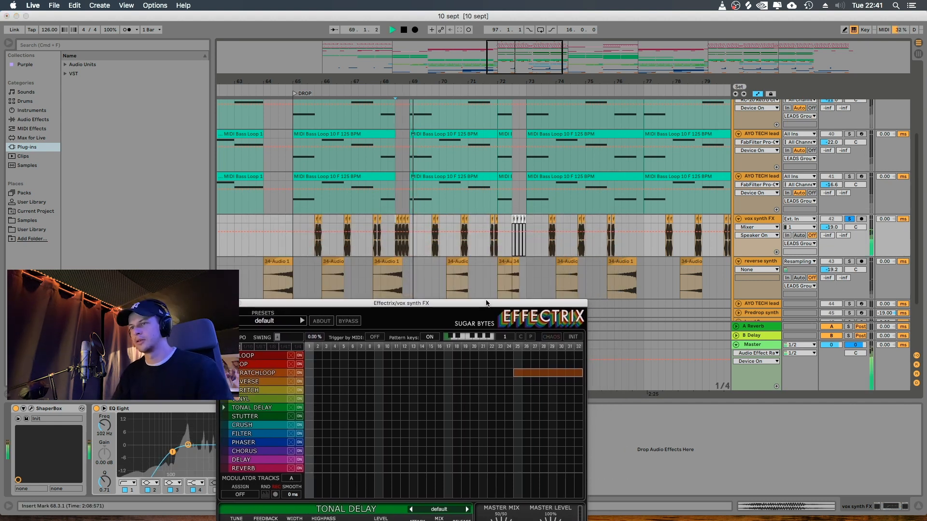
# Turn off the solo on the vox synth FX track and play the drop with all tracks
pyautogui.click(849, 219)
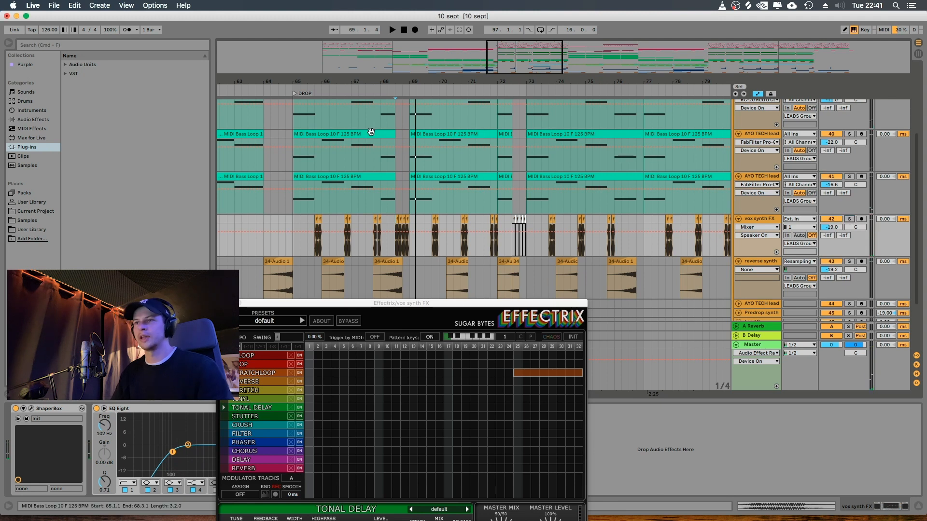
pyautogui.click(315, 93)
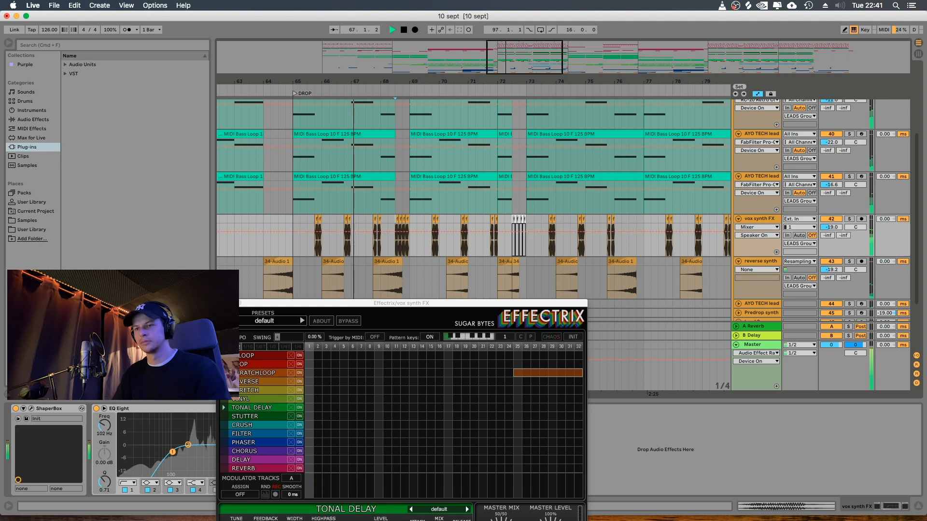
# Close the Effectrix window and stop the playback
pyautogui.click(220, 303)
pyautogui.scroll(-1, 320, 274)
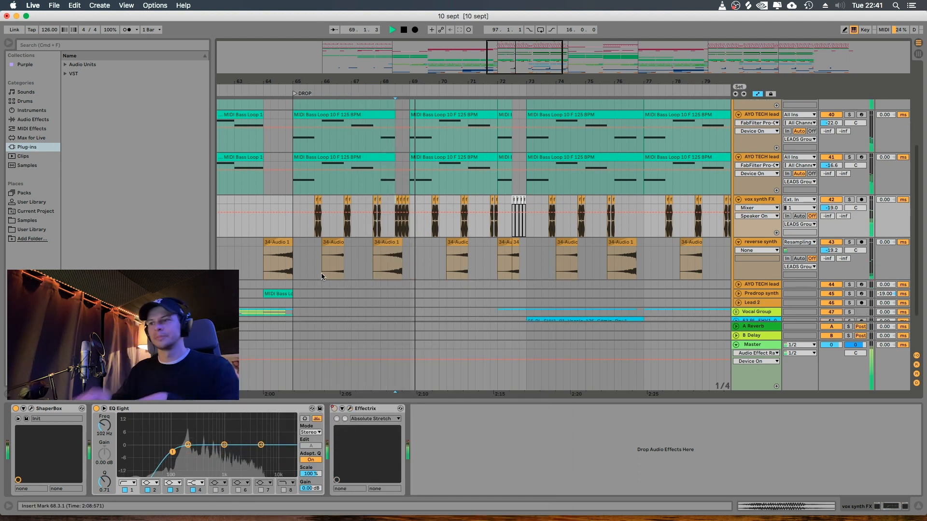
pyautogui.scroll(-3, 388, 242)
pyautogui.press('space')
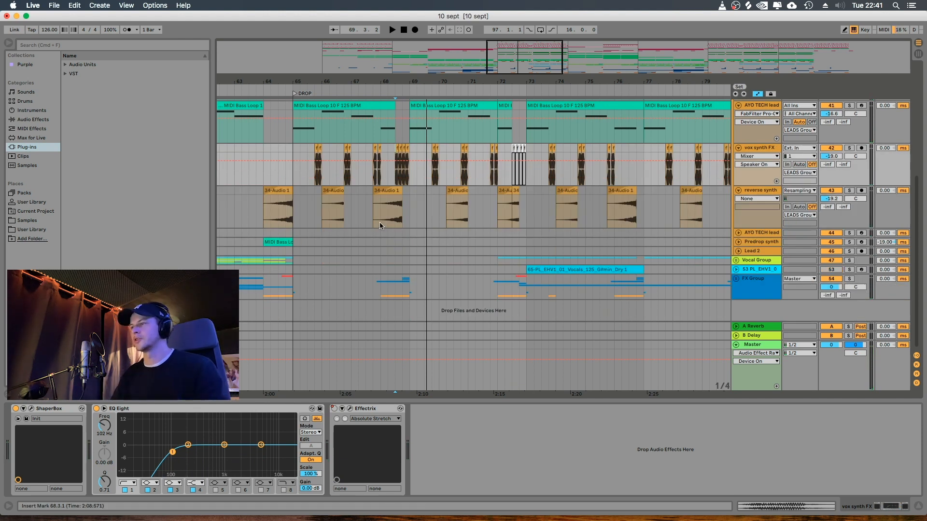
# Fold the LEADS Group, then unfold the BASS Group and select the first BASS 1 clip of the drop at 65.1.1
pyautogui.scroll(10, 435, 201)
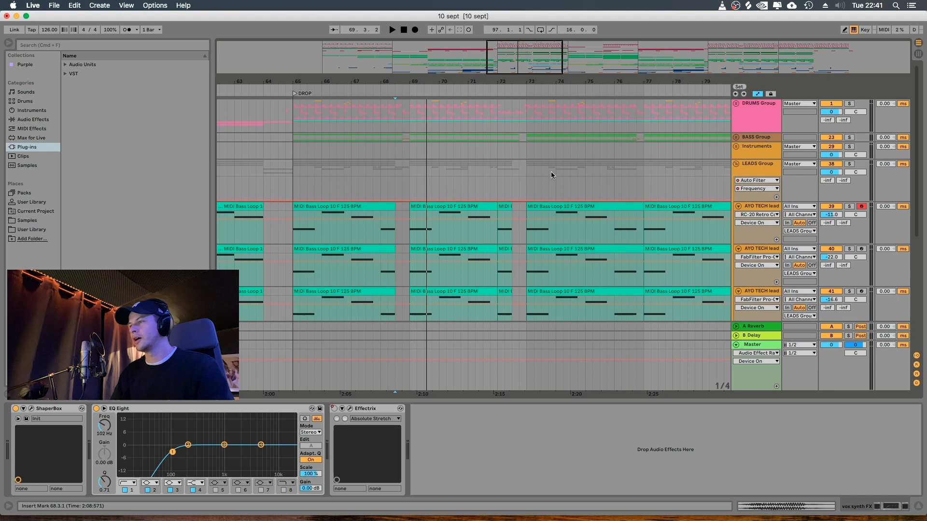
pyautogui.click(737, 165)
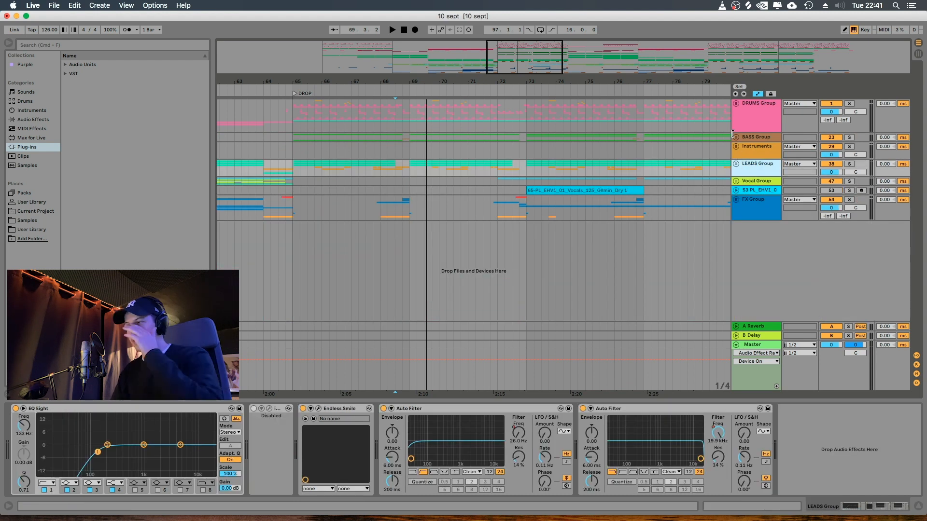
pyautogui.click(736, 138)
pyautogui.click(355, 171)
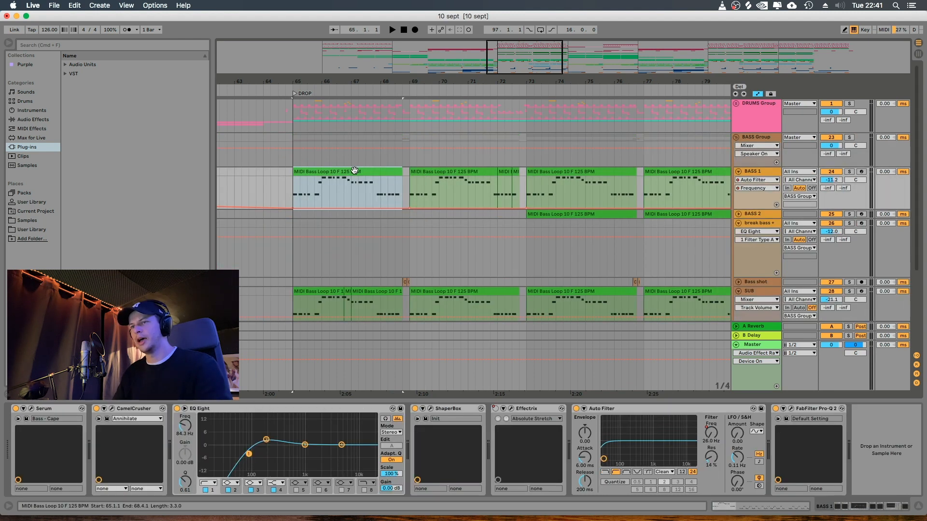
# Solo the BASS 1 track and play the drop with its Serum plug-in open, closing the plug-in window when finished
pyautogui.click(31, 408)
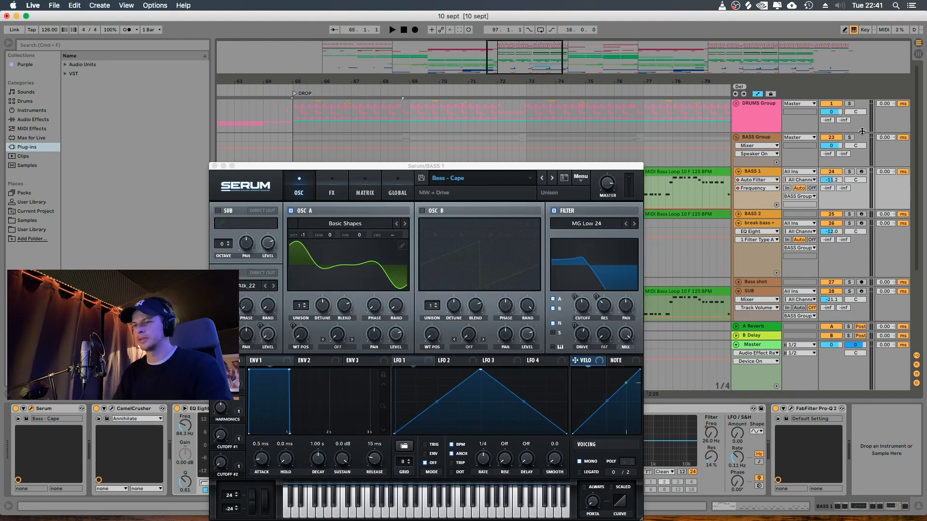
pyautogui.press('space')
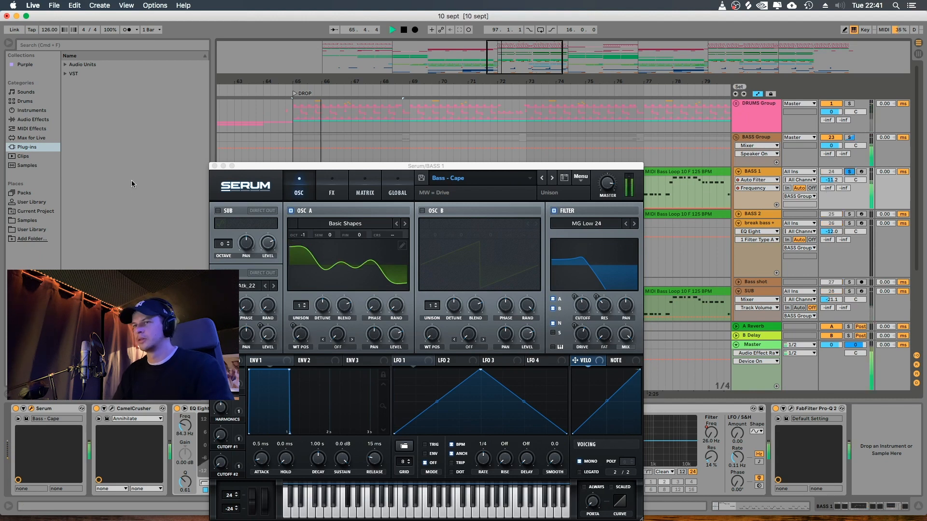
pyautogui.click(215, 166)
# Add the SUB track to the solo and play it together with BASS 1 from the start of the drop
pyautogui.scroll(-3, 661, 209)
pyautogui.press('space')
pyautogui.click(848, 254)
pyautogui.press('space')
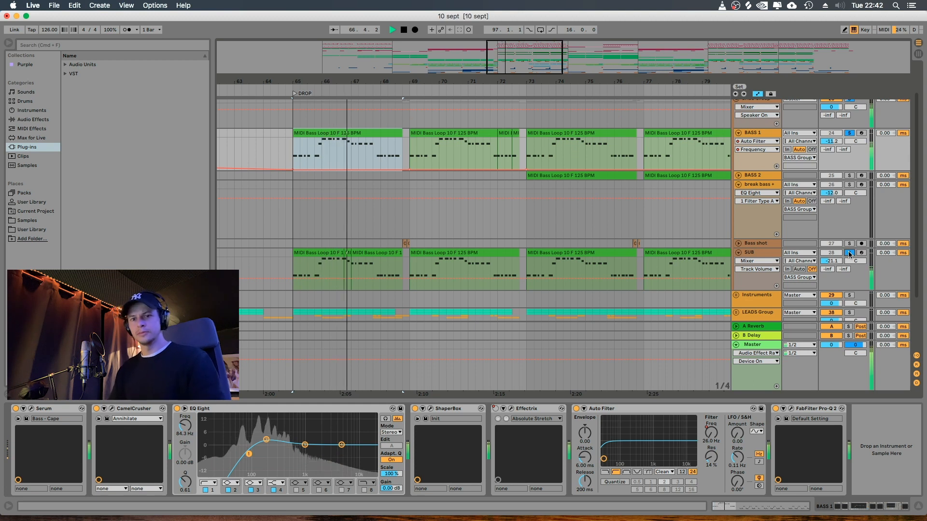
pyautogui.press('space')
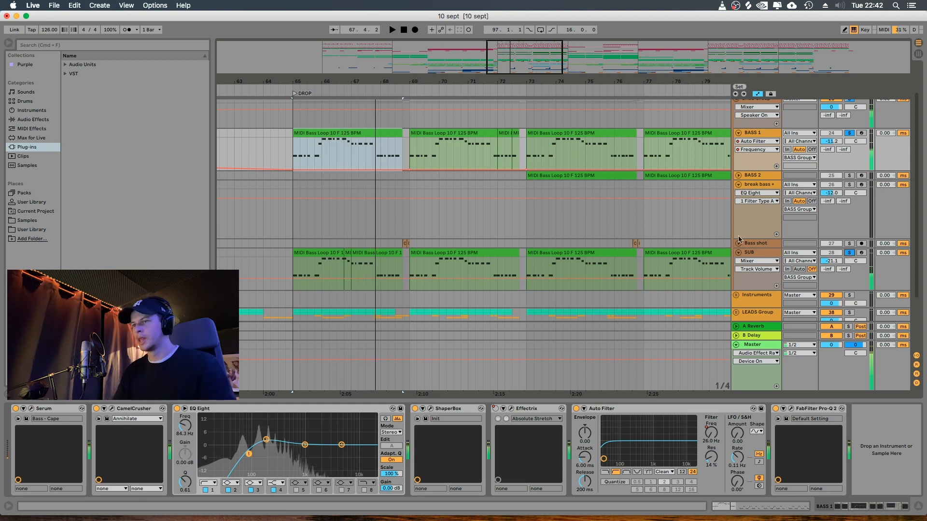
# Unfold the Bass shot track, add it to the soloed basses and play from 68.2.1
pyautogui.click(737, 244)
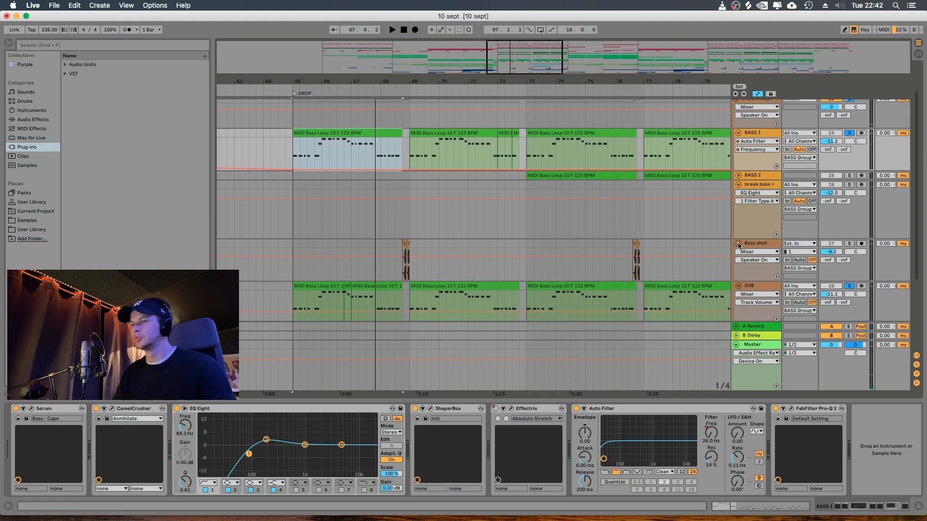
pyautogui.click(849, 244)
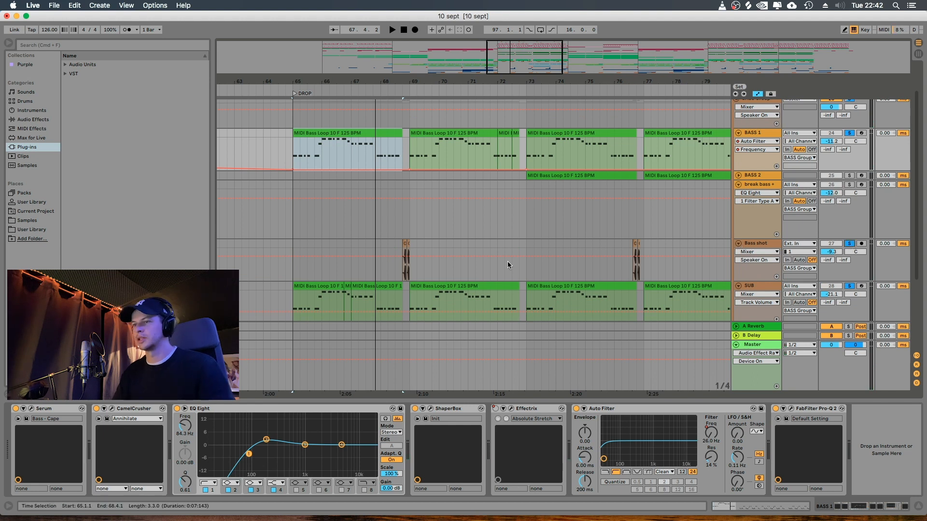
pyautogui.click(390, 246)
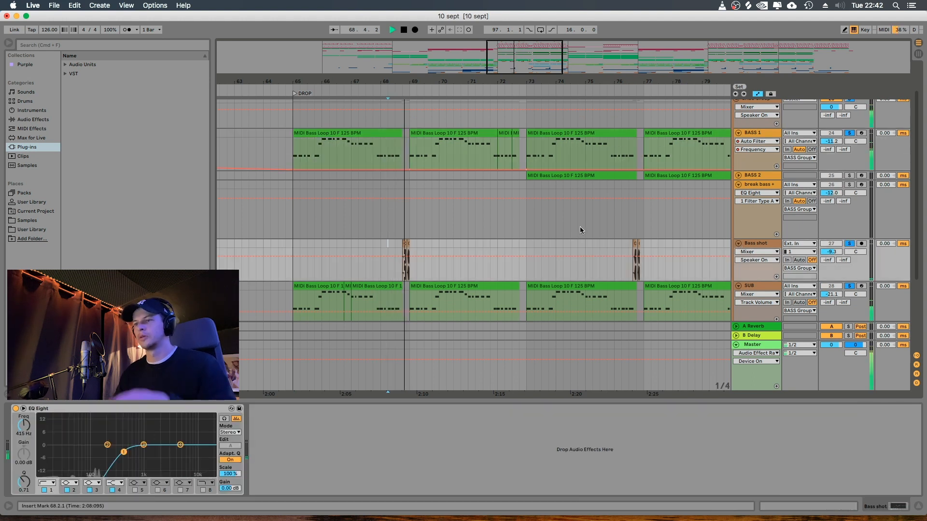
pyautogui.press('space')
# Fold the BASS Group, unfold the DRUMS Group and play the drop from 65.1.1 with all tracks
pyautogui.scroll(2, 506, 219)
pyautogui.scroll(2, 506, 216)
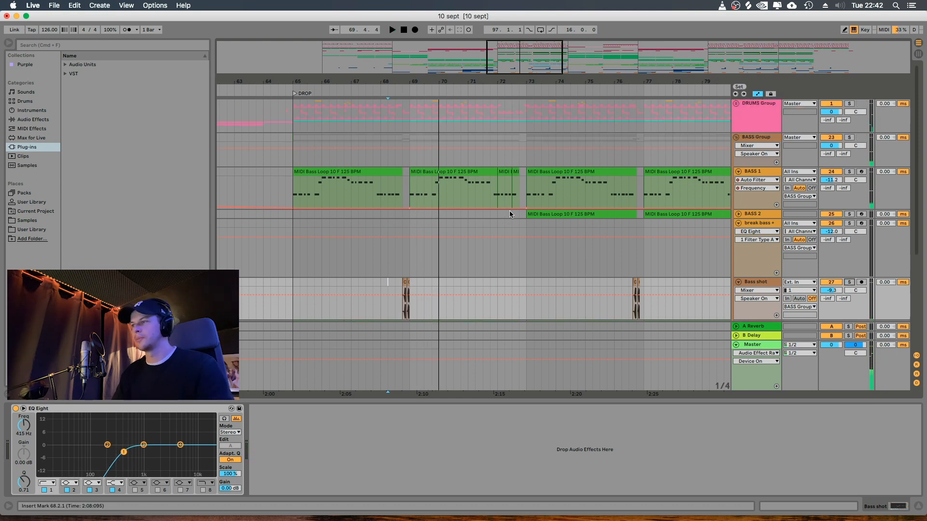
pyautogui.click(736, 138)
pyautogui.click(735, 103)
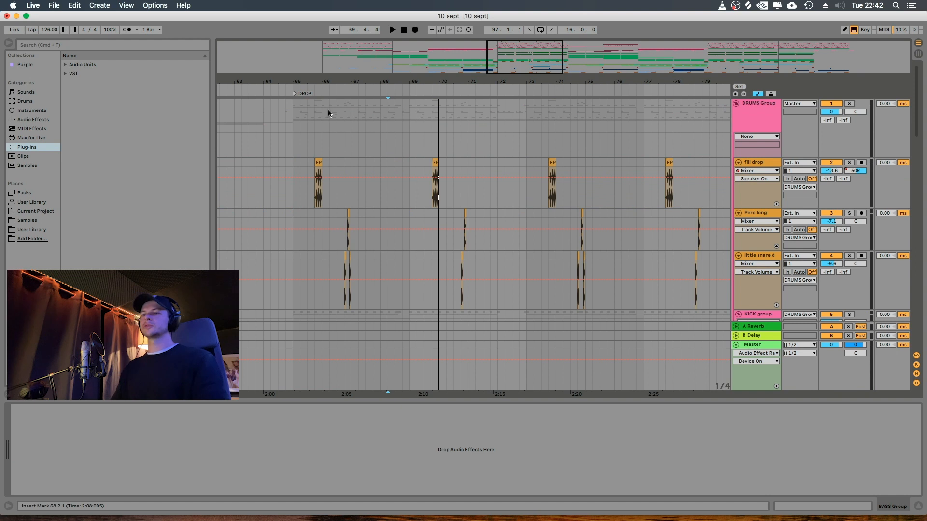
pyautogui.click(291, 112)
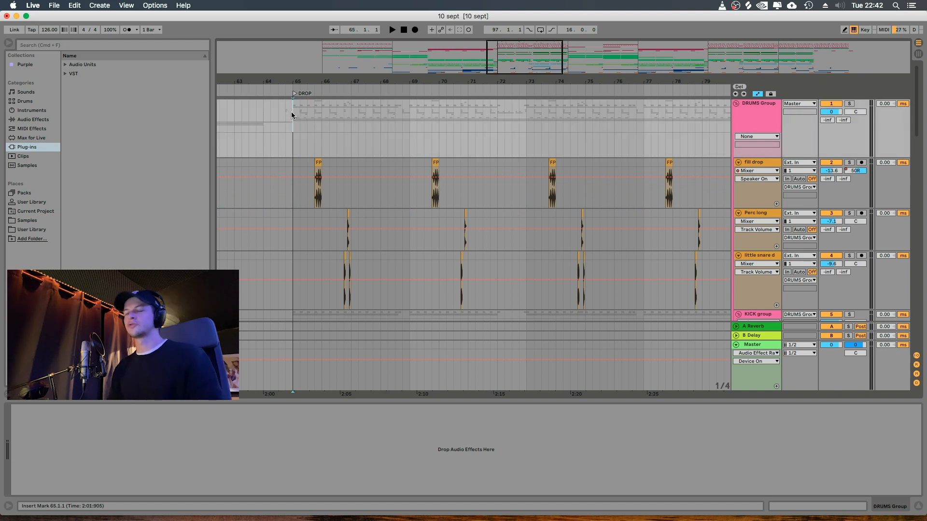
pyautogui.press('space')
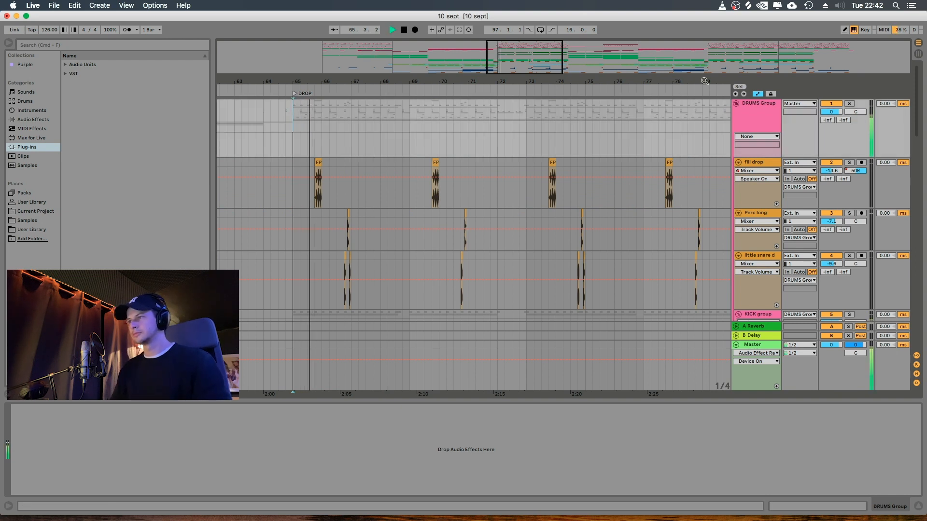
# Solo the DRUMS Group and listen to the drop while viewing its kick, clap and snare tracks
pyautogui.click(736, 103)
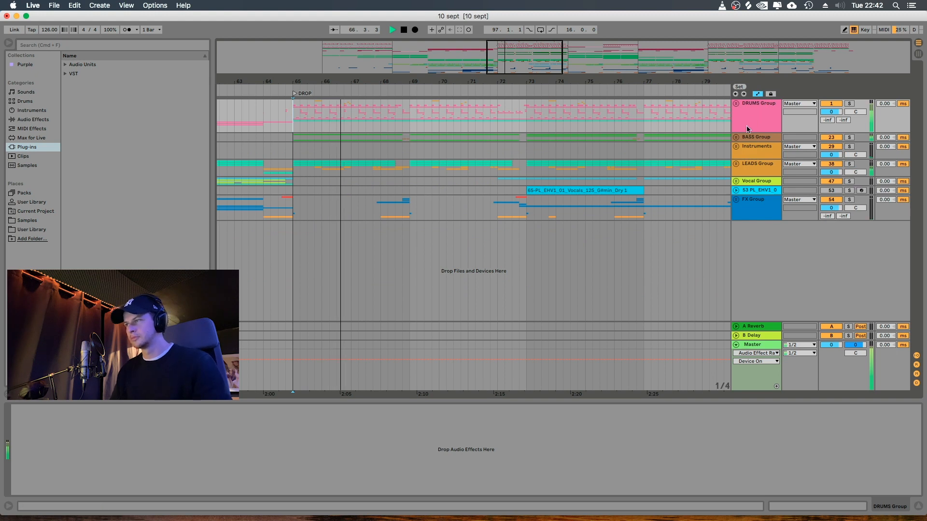
pyautogui.click(849, 103)
pyautogui.moveTo(403, 82); pyautogui.dragTo(403, 80)
pyautogui.click(735, 103)
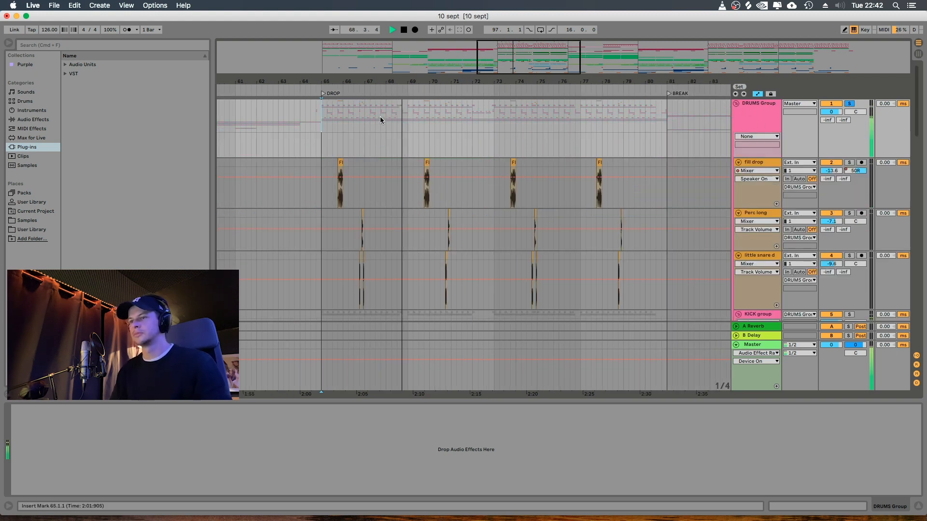
pyautogui.scroll(-5, 423, 113)
pyautogui.press('space')
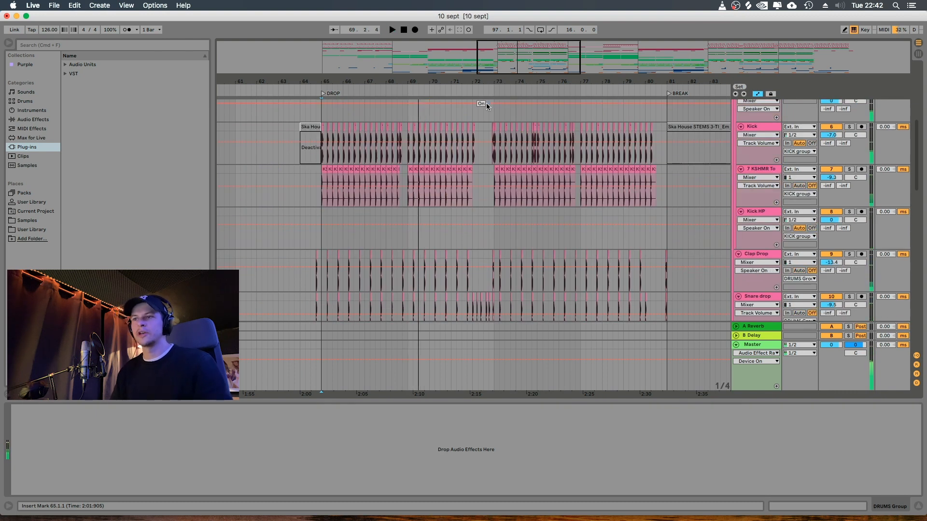
# Turn off the solo on the DRUMS Group and fold the group
pyautogui.moveTo(450, 85); pyautogui.dragTo(451, 121)
pyautogui.scroll(5, 771, 130)
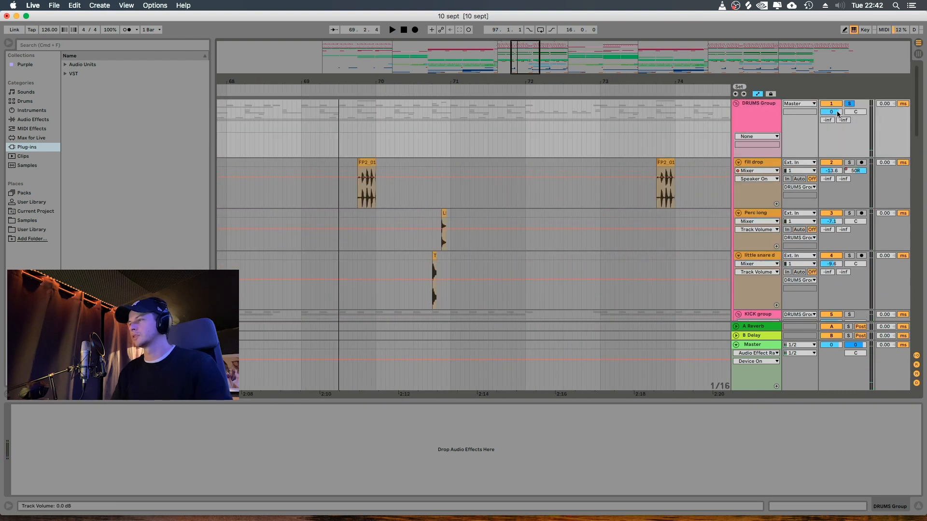
pyautogui.click(735, 104)
# Unfold the FX Group and briefly play the drop's effects from 72.1.2
pyautogui.moveTo(628, 80); pyautogui.dragTo(599, 54)
pyautogui.click(735, 200)
pyautogui.scroll(-5, 627, 204)
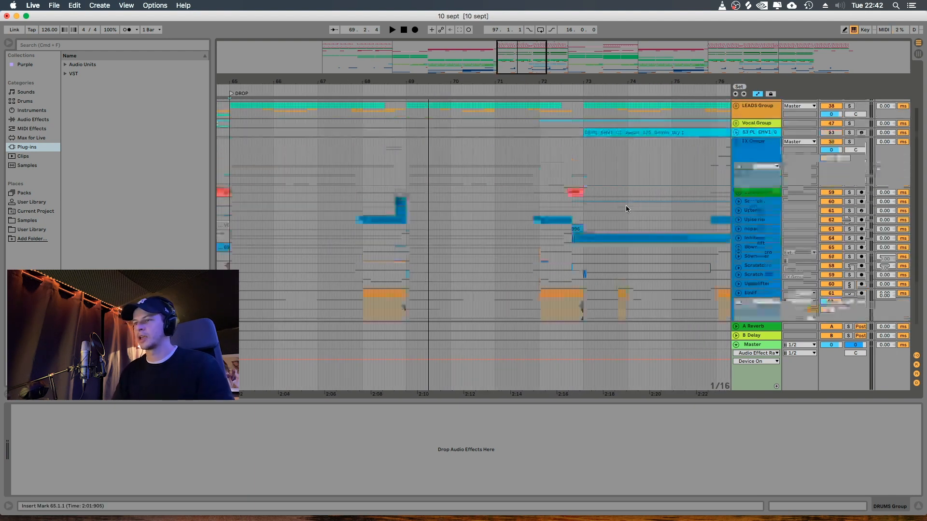
pyautogui.click(540, 157)
pyautogui.press('space')
pyautogui.press('space')
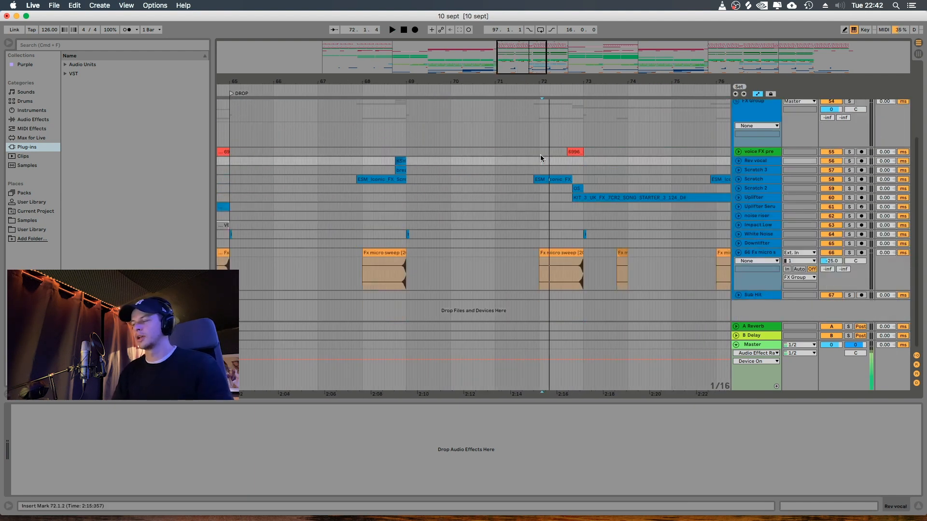
# Fold the FX Group and unfold the Instruments group, with the second break in view
pyautogui.scroll(5, 694, 164)
pyautogui.click(735, 200)
pyautogui.moveTo(490, 83); pyautogui.dragTo(489, 76)
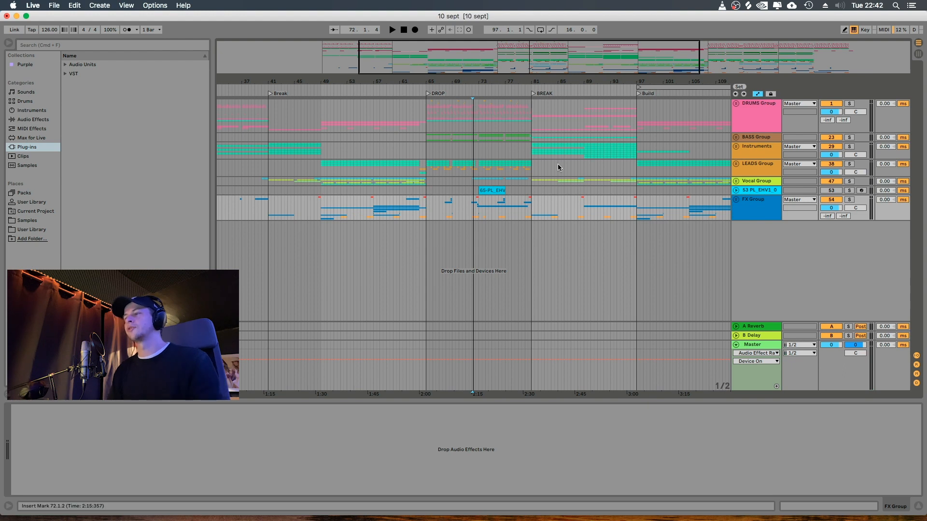
pyautogui.click(736, 147)
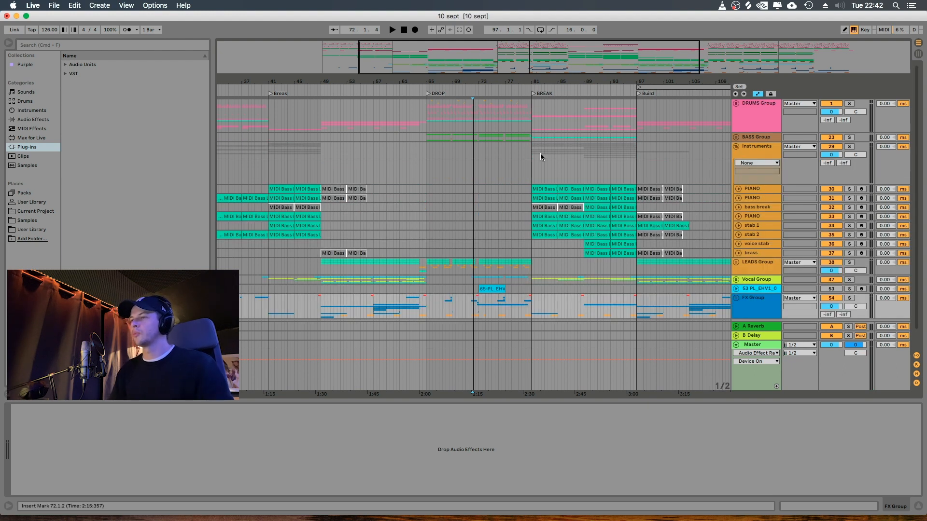
# Unfold the first PIANO track, solo it and play its clip in the second break from 81.1.1
pyautogui.click(541, 188)
pyautogui.click(738, 188)
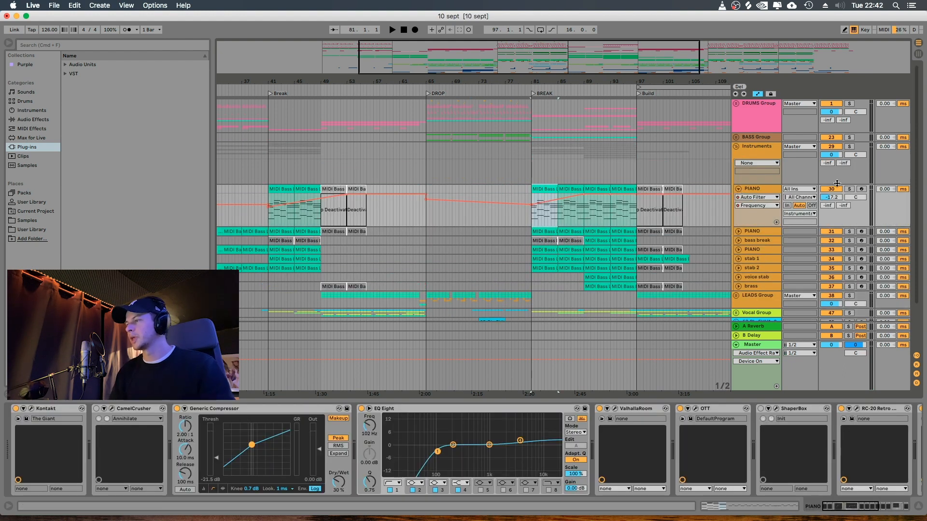
pyautogui.click(849, 189)
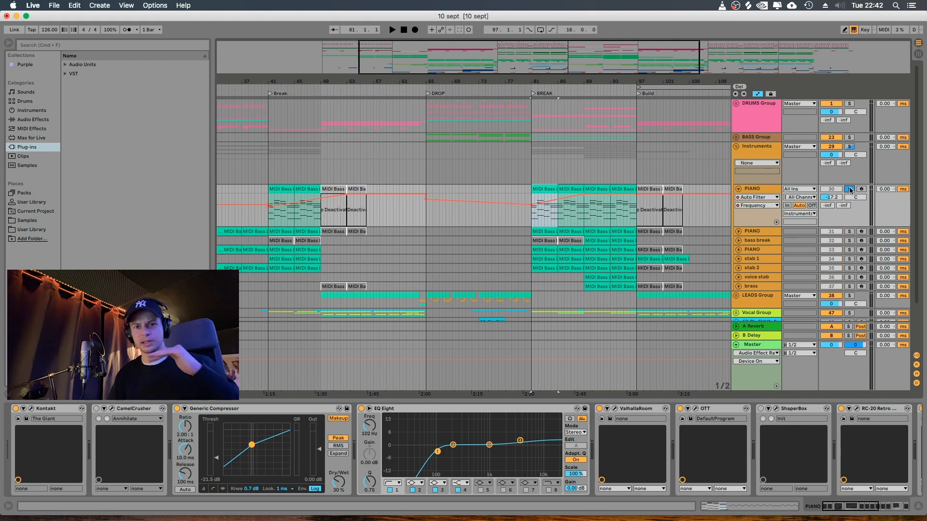
pyautogui.press('space')
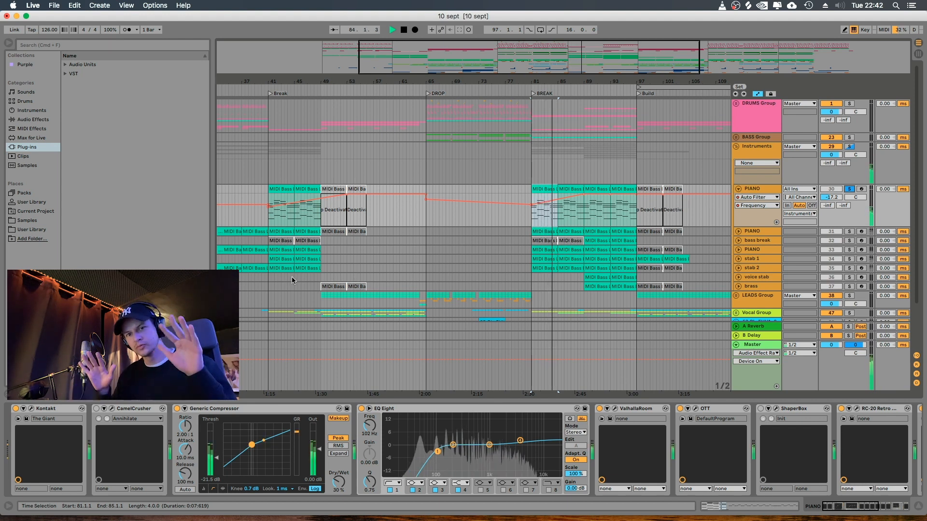
pyautogui.press('space')
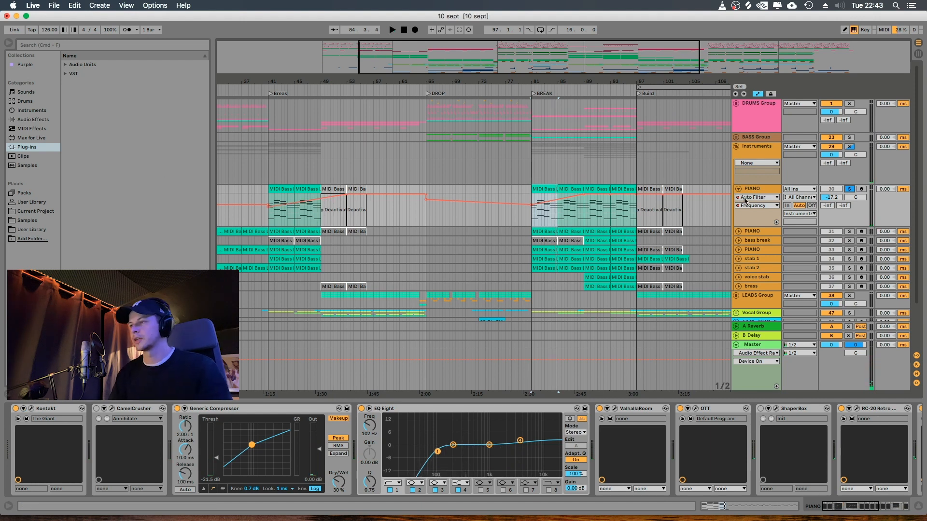
# Unfold the remaining instrument tracks, solo the second PIANO track and play the break from 81.1.1
pyautogui.keyDown('alt'); pyautogui.click(739, 232); pyautogui.keyUp('alt')
pyautogui.scroll(-2, 819, 229)
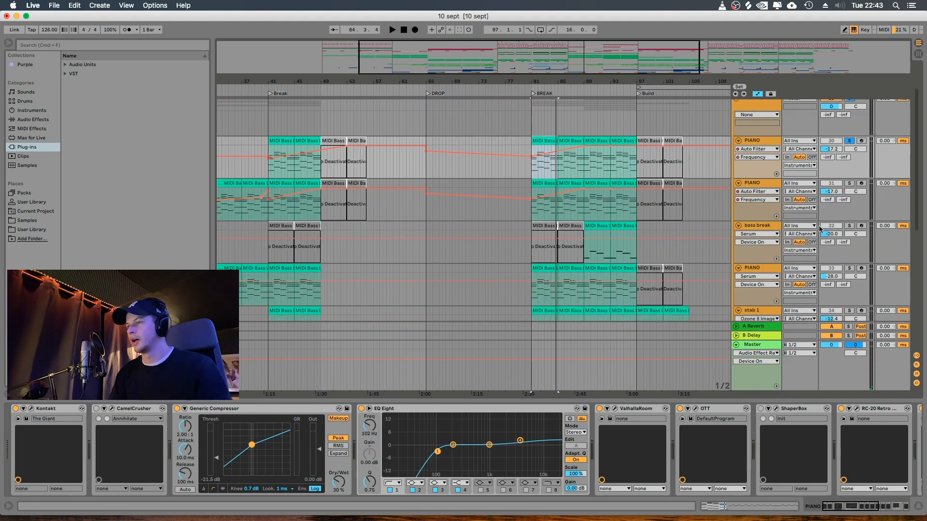
pyautogui.click(752, 184)
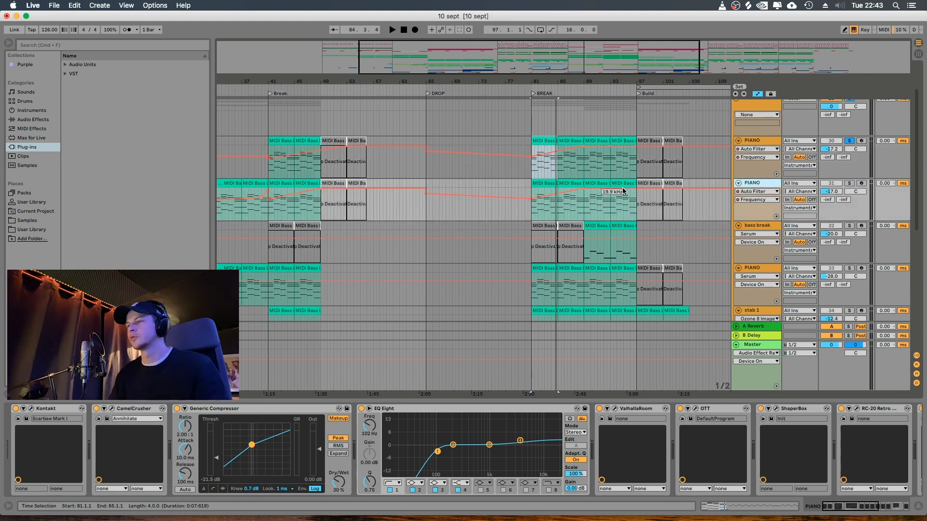
pyautogui.click(849, 183)
pyautogui.press('space')
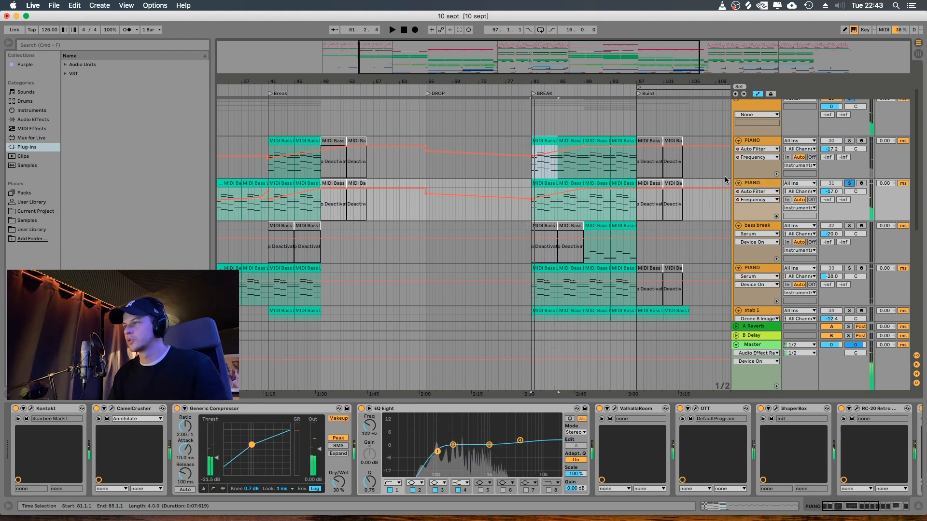
# Solo the first PIANO track together with the second and play the second break from 81.1.1
pyautogui.click(771, 183)
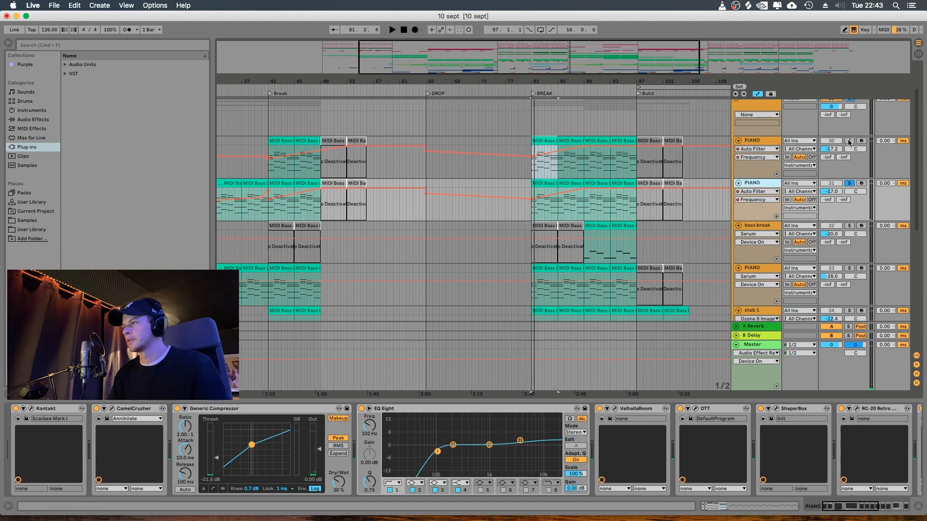
pyautogui.click(849, 141)
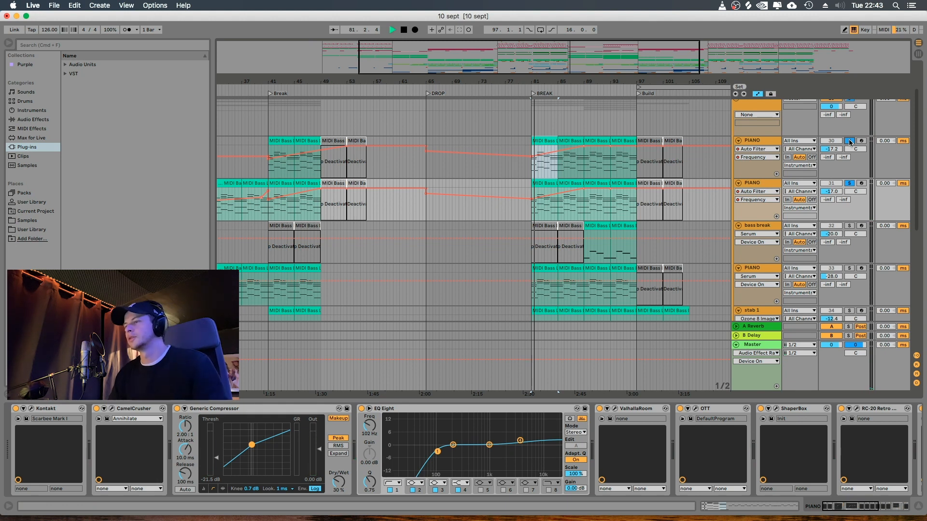
pyautogui.press('space')
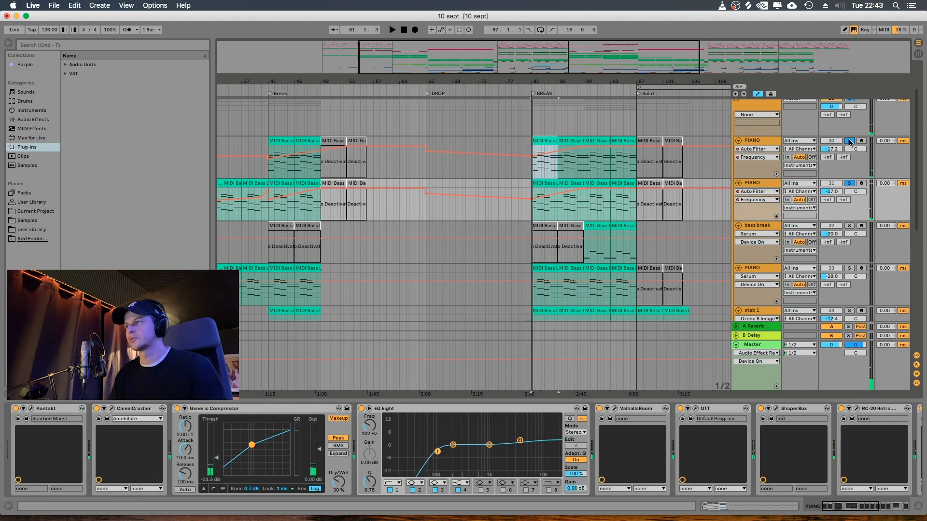
pyautogui.press('space')
# Add the third PIANO track, the Serum layer, to the soloed pianos and play all three together
pyautogui.click(848, 269)
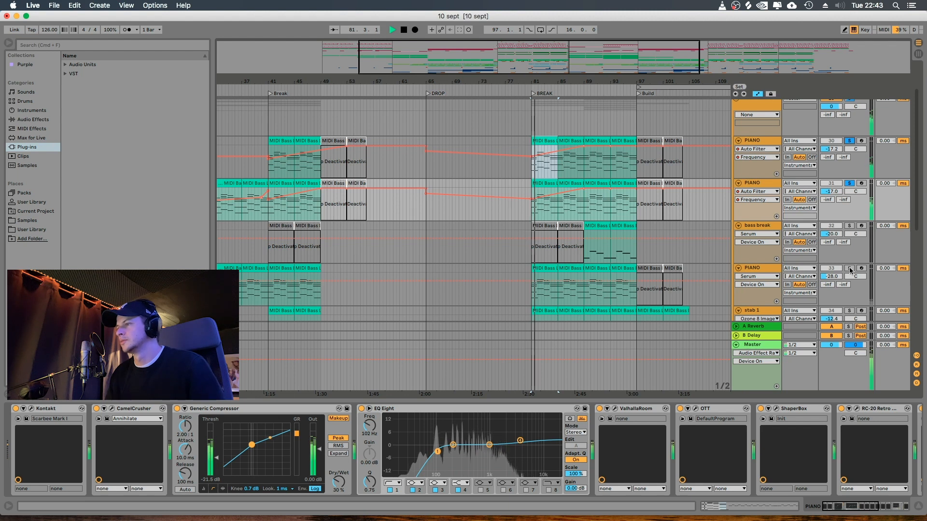
pyautogui.click(758, 268)
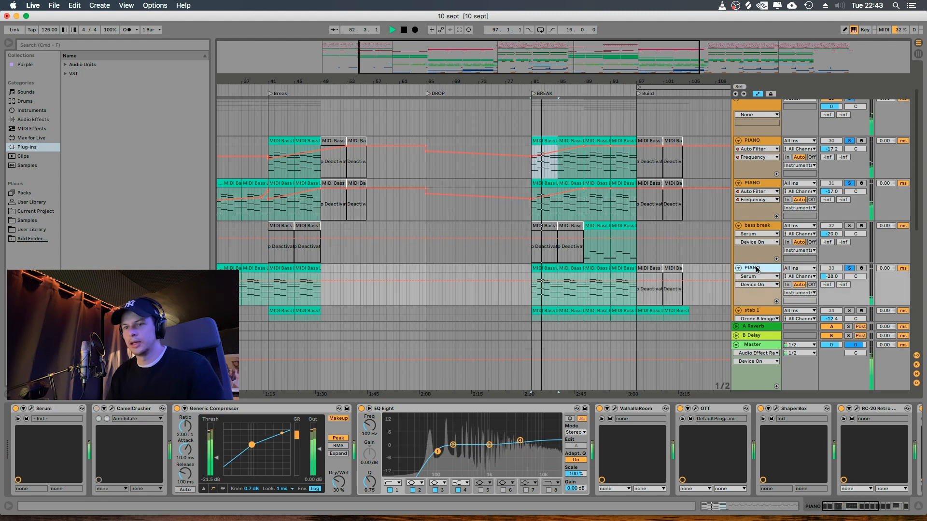
pyautogui.press('space')
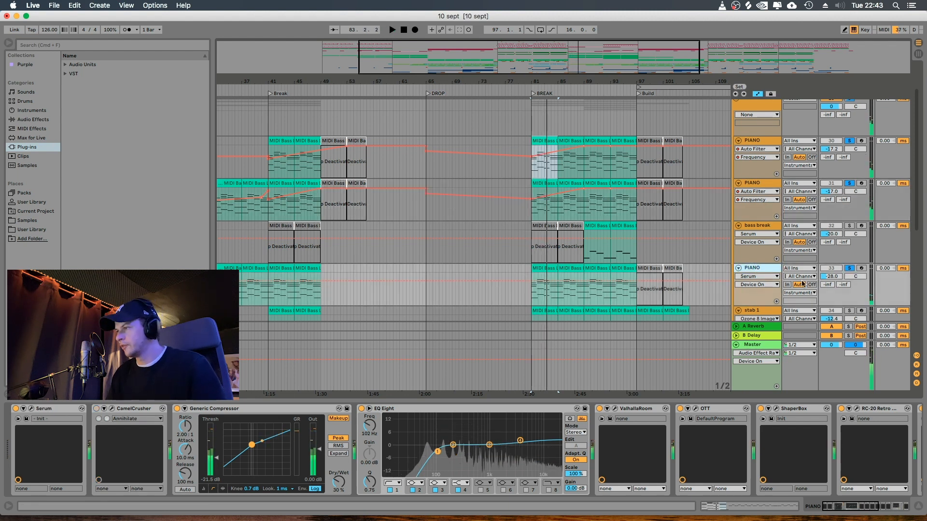
# Solo only the Serum PIANO track, play it from 81.1.1 and inspect its Serum patch before closing the plug-in window
pyautogui.click(849, 268)
pyautogui.click(849, 269)
pyautogui.press('space')
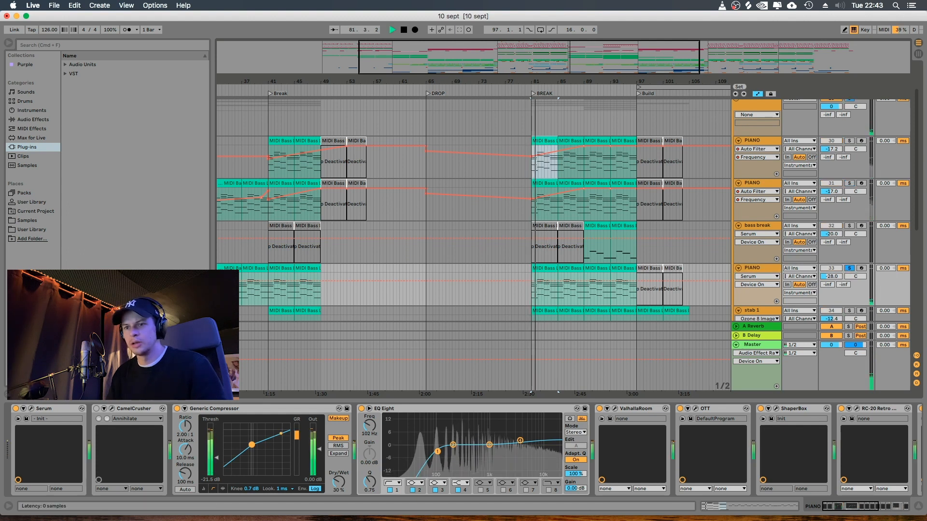
pyautogui.click(31, 408)
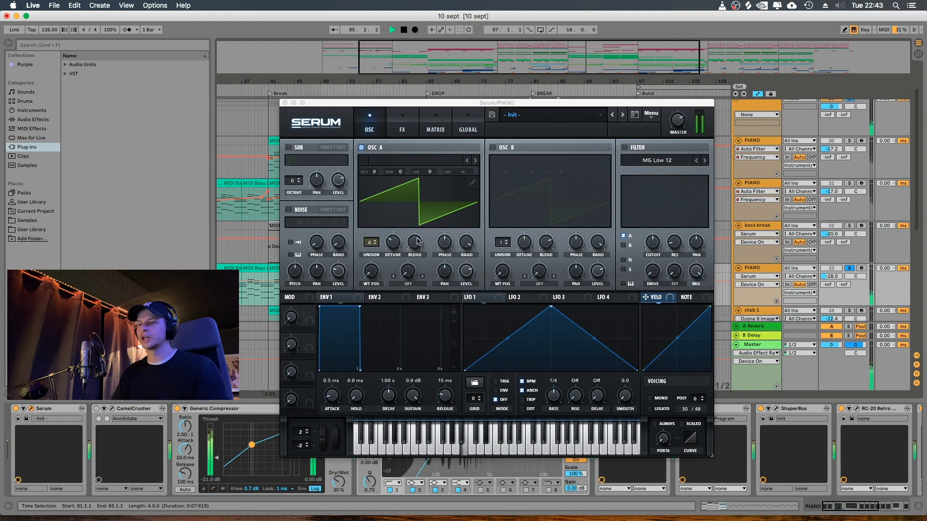
pyautogui.click(285, 102)
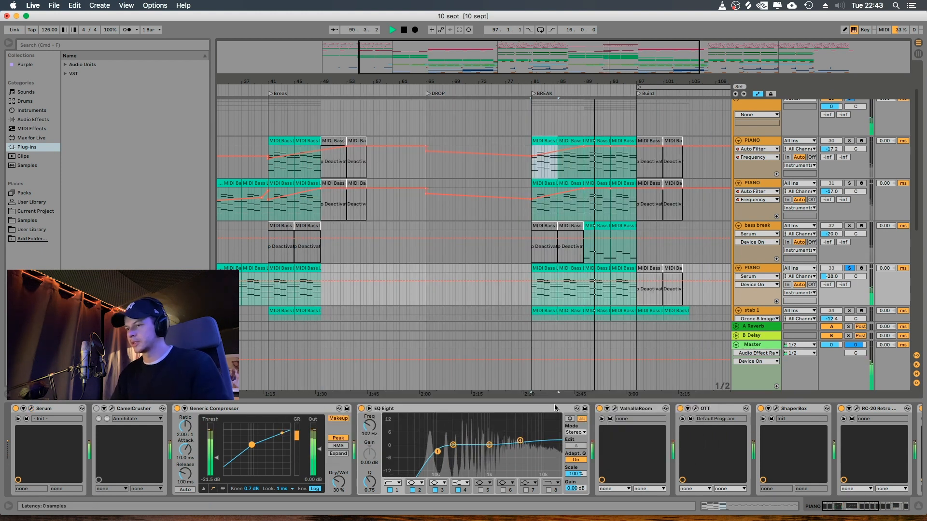
# Stop playback, solo the stab 1 track and select its first clip in the second break
pyautogui.scroll(-3, 552, 249)
pyautogui.press('space')
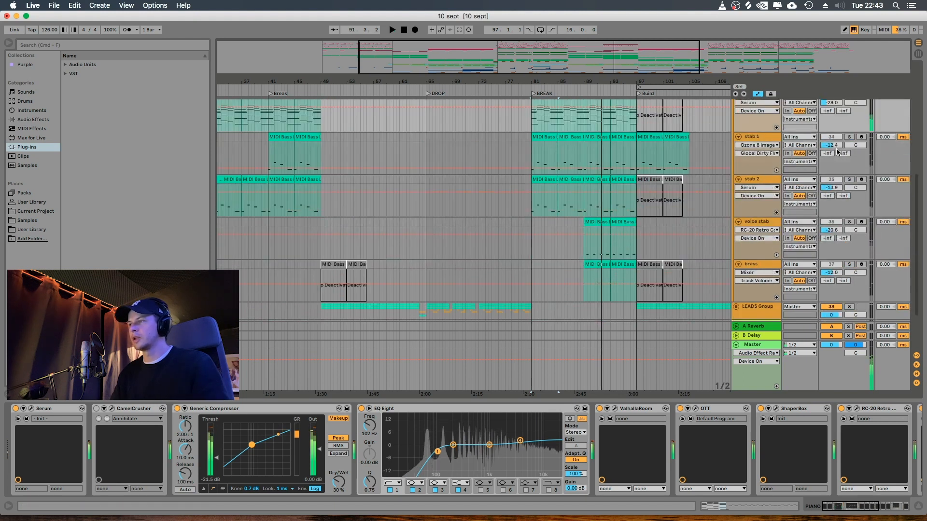
pyautogui.click(689, 143)
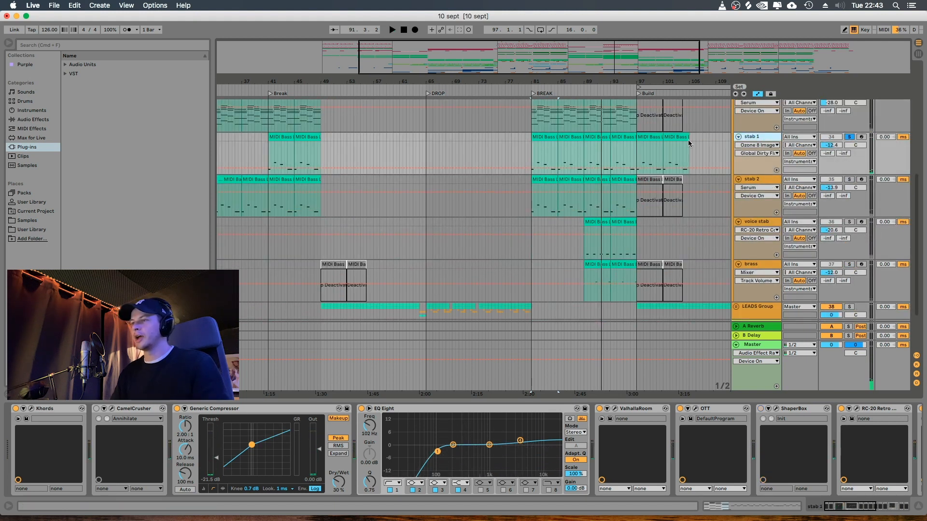
pyautogui.click(539, 137)
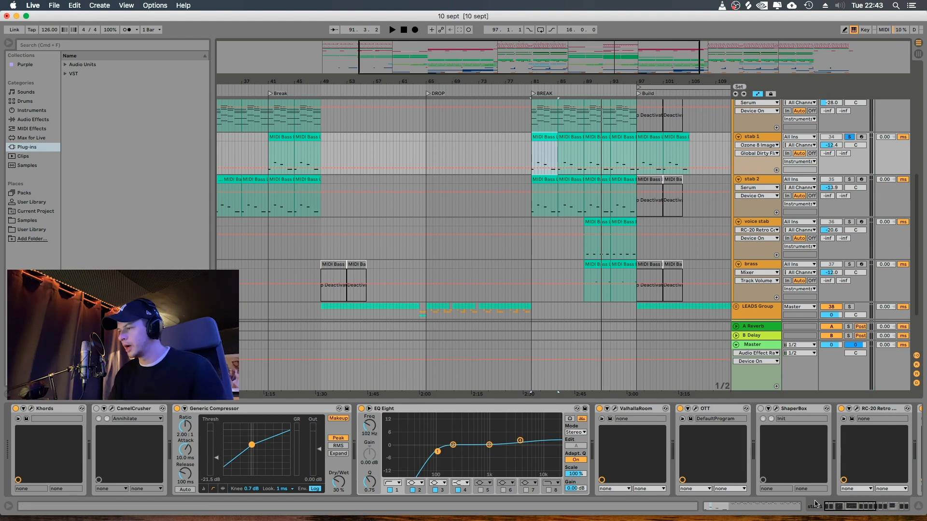
# Open the Portal effect at the end of stab 1's device chain and place its window below the stab clips
pyautogui.click(850, 505)
pyautogui.moveTo(851, 505); pyautogui.dragTo(868, 500)
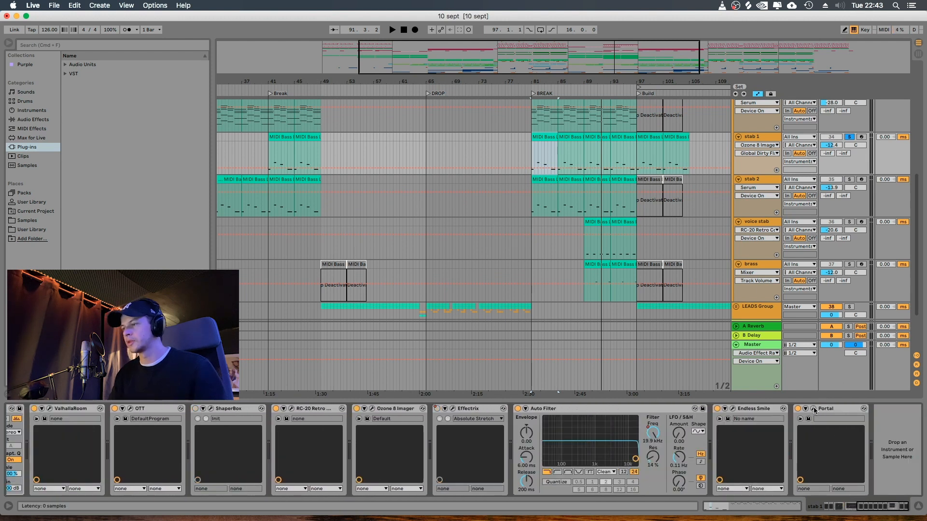
pyautogui.click(544, 137)
pyautogui.moveTo(549, 157); pyautogui.dragTo(574, 272)
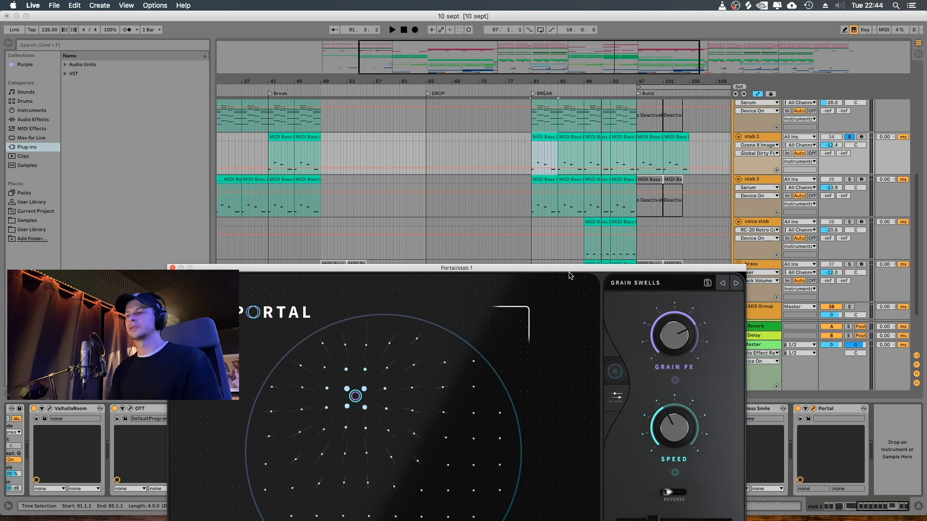
pyautogui.moveTo(570, 272); pyautogui.dragTo(569, 230)
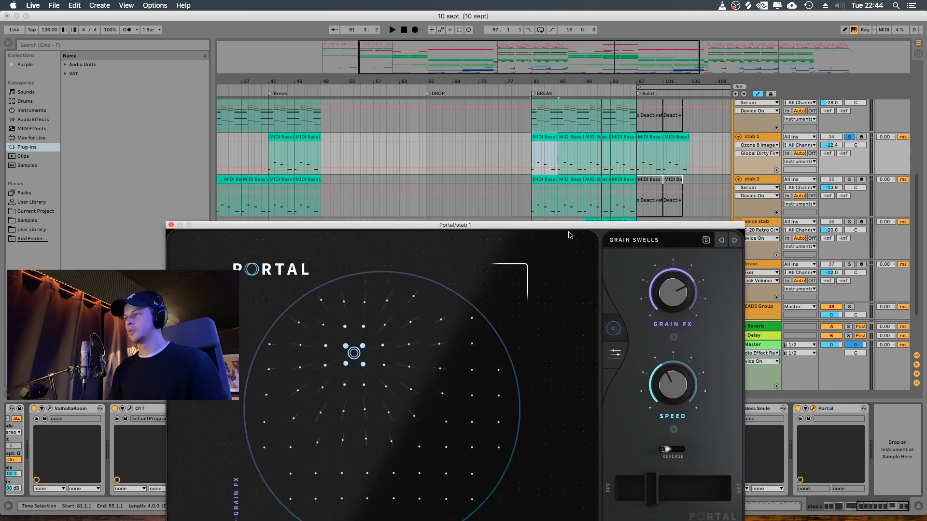
# Play stab 1 from 81.1.1, comparing it with Portal bypassed and re-enabled, and close the Portal window
pyautogui.press('space')
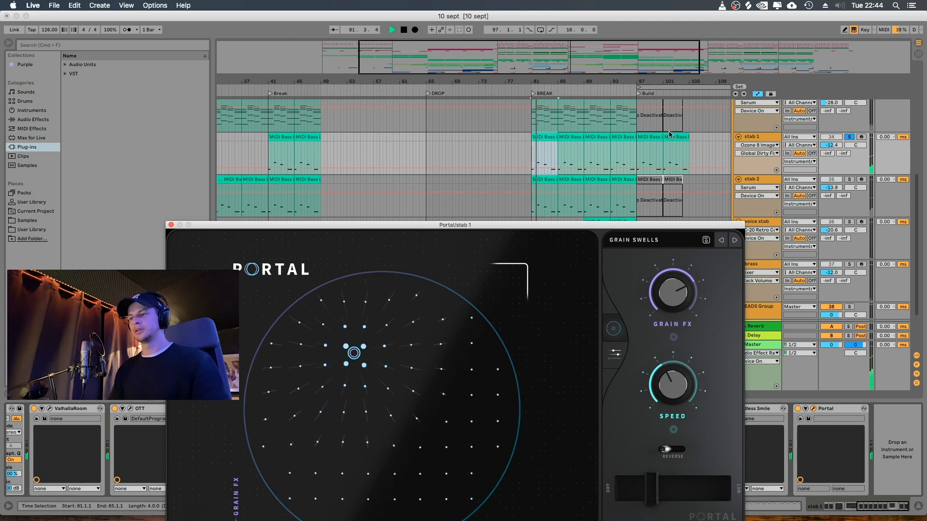
pyautogui.click(799, 411)
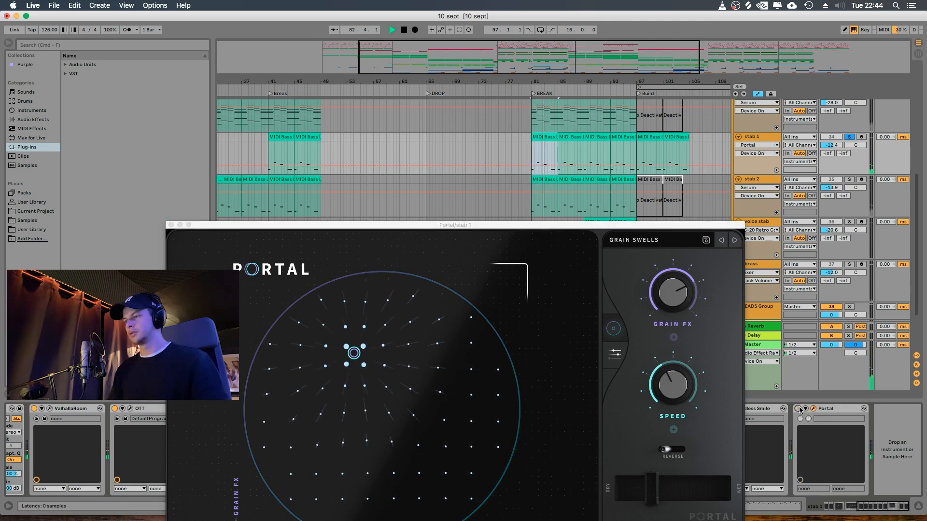
pyautogui.click(799, 409)
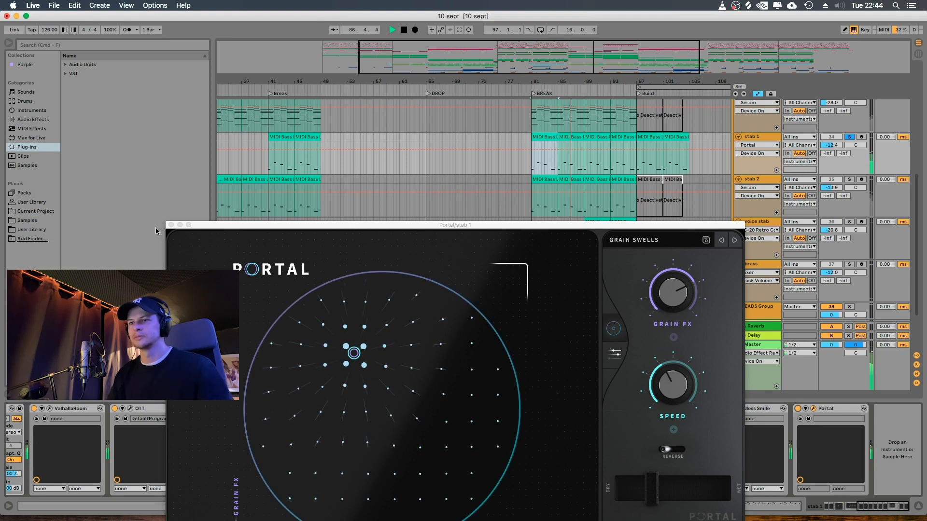
pyautogui.click(171, 226)
# Solo the stab 2 track, play it from 81.1.1 and toggle the Portal effect at the end of its chain
pyautogui.scroll(-2, 562, 227)
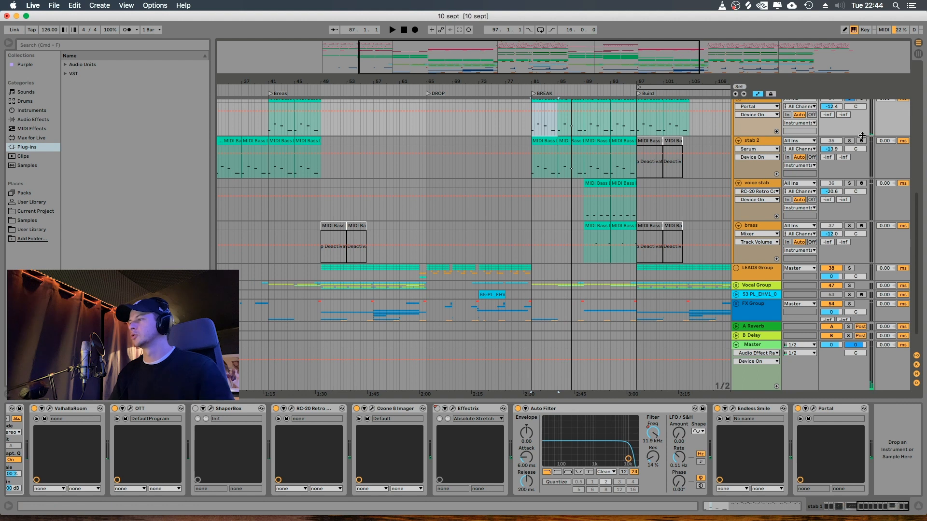
pyautogui.click(771, 140)
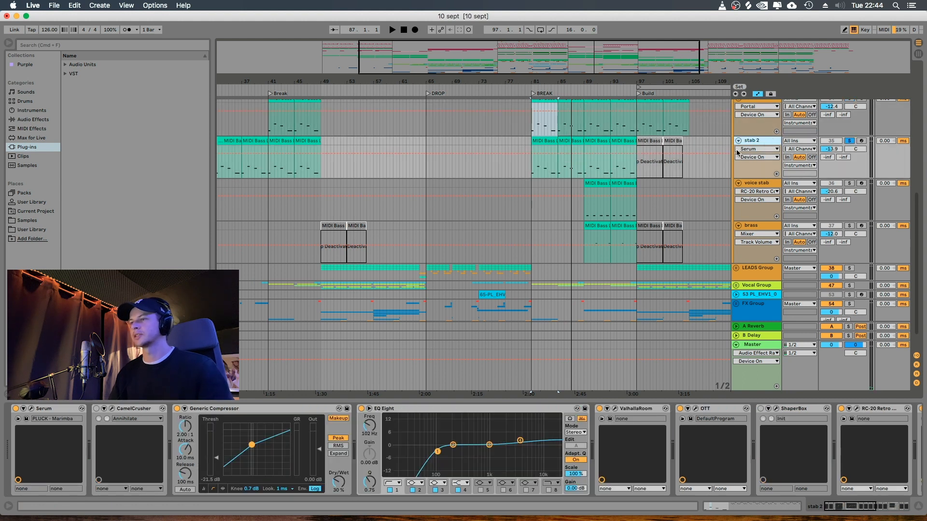
pyautogui.press('space')
pyautogui.moveTo(853, 508); pyautogui.dragTo(913, 491)
pyautogui.click(796, 408)
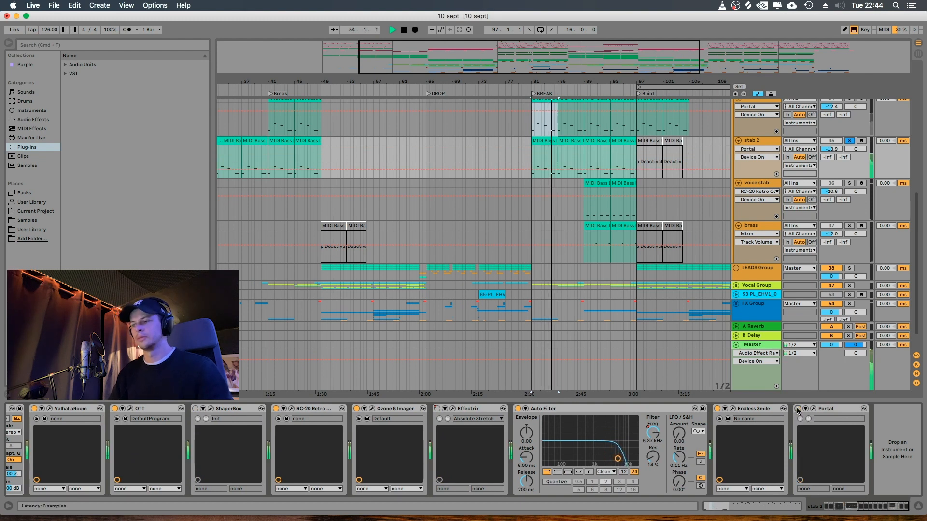
# Inspect stab 2's Serum instrument with the PLUCK - Marimba preset and close its window
pyautogui.hscroll(-10, 38, 412)
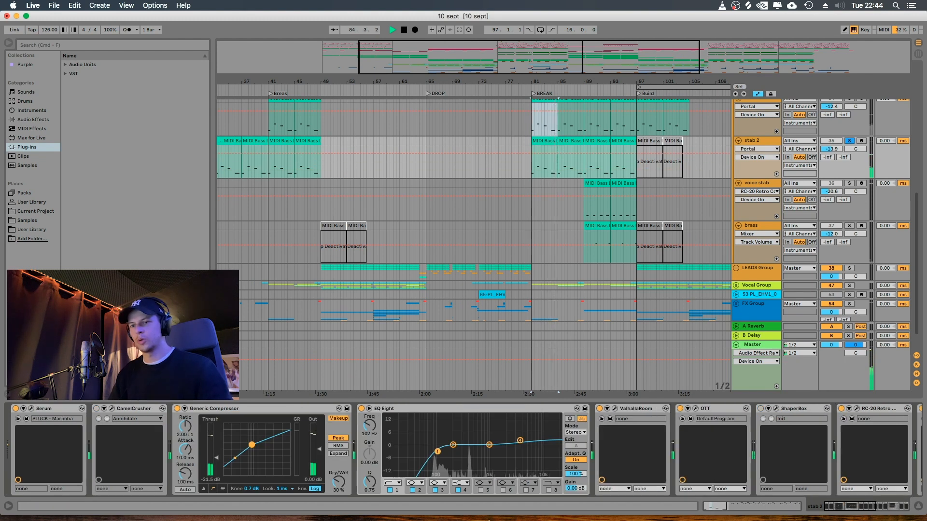
pyautogui.click(31, 409)
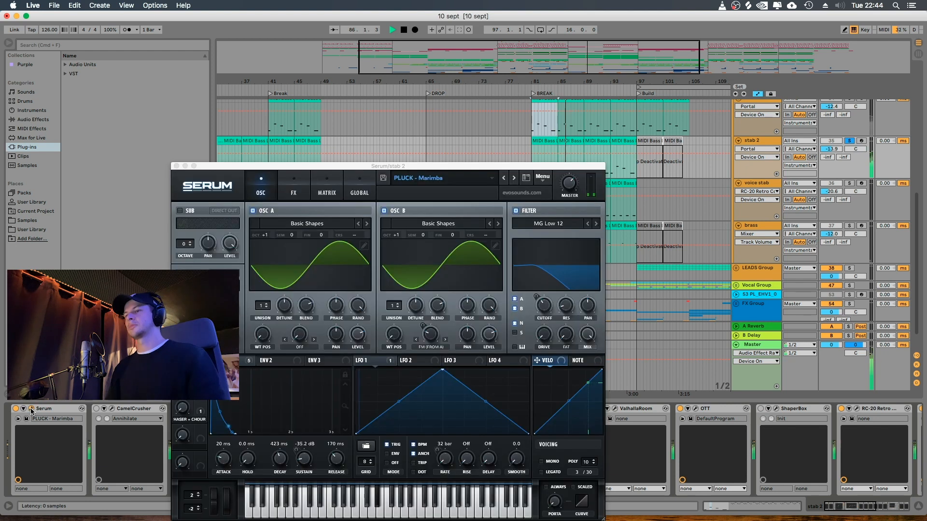
pyautogui.click(177, 166)
# Solo the voice stab track along with stab 2, and clear the solos to hear the full break into the build
pyautogui.scroll(-2, 597, 160)
pyautogui.click(849, 158)
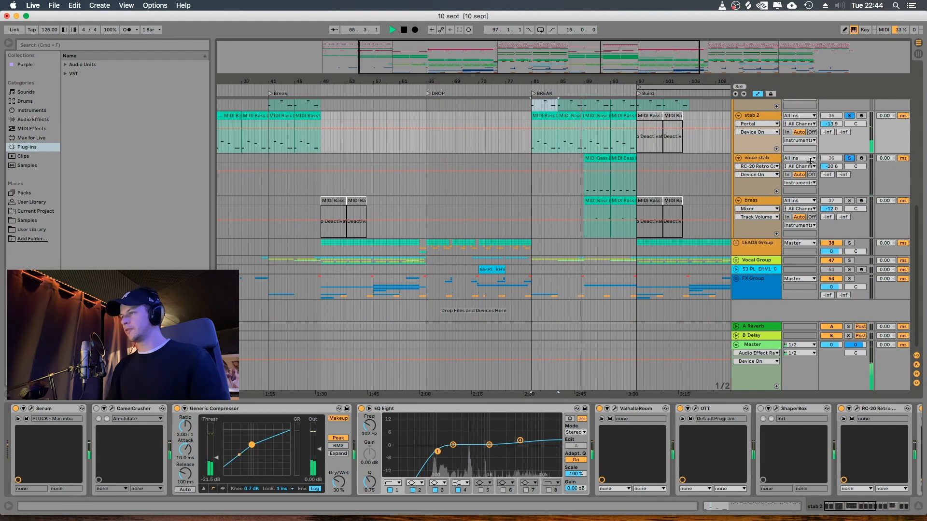
pyautogui.click(849, 158)
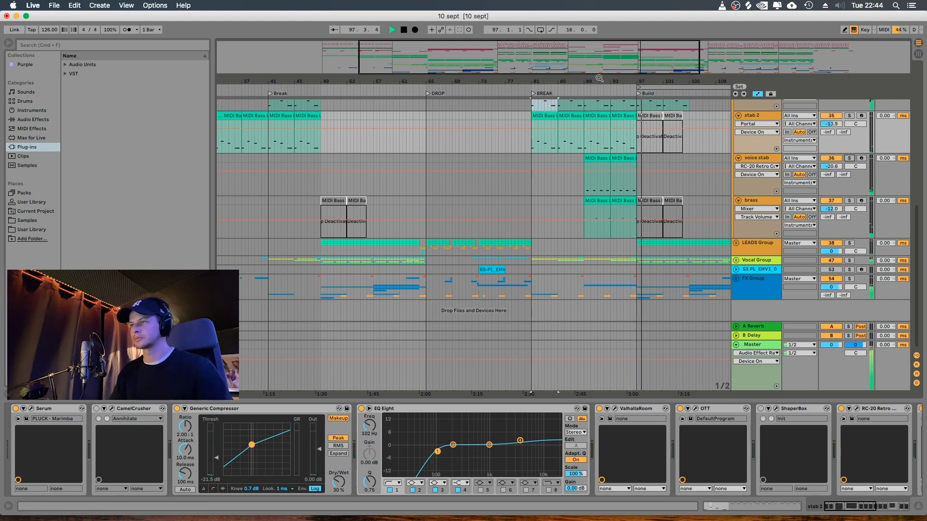
# Stop playback and unfold the Vocal Group to show its tracks across the second break and build
pyautogui.press('space')
pyautogui.moveTo(598, 80); pyautogui.dragTo(543, 65)
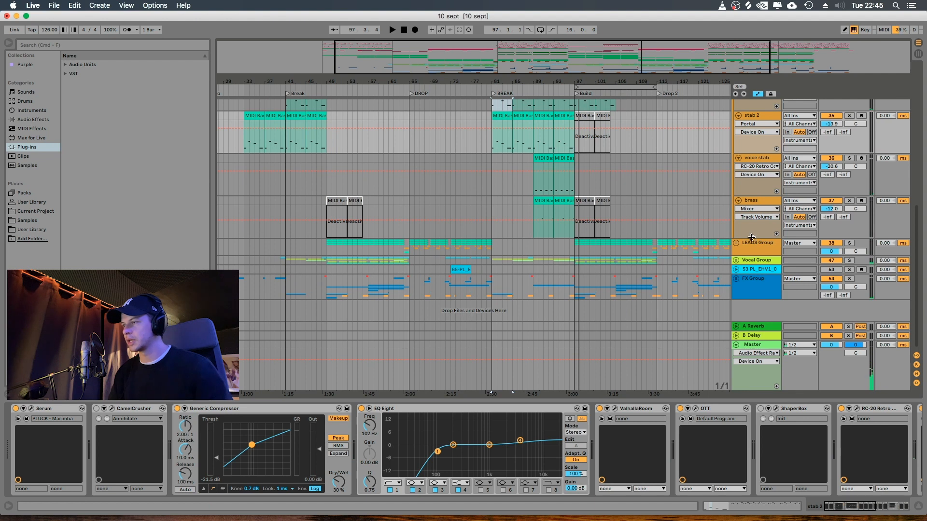
pyautogui.click(735, 261)
pyautogui.scroll(-5, 698, 269)
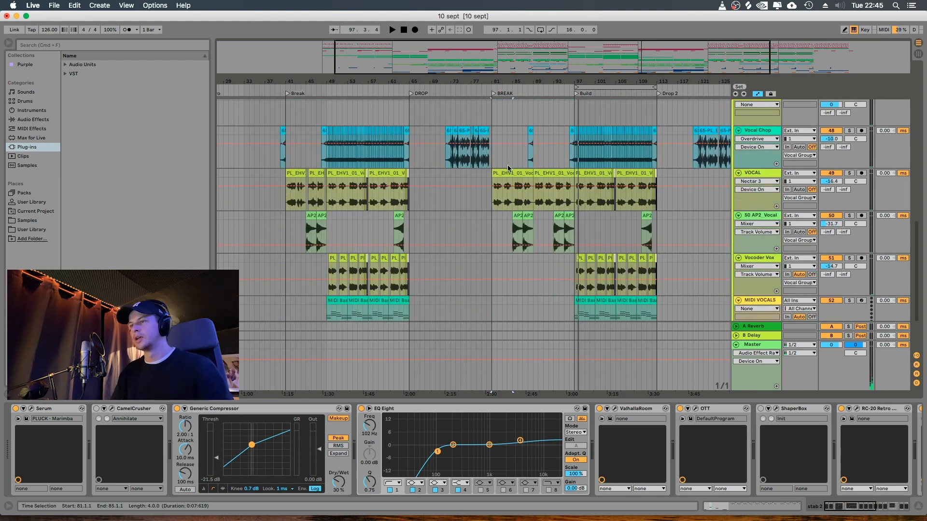
# Solo the VOCAL track and play its first clip in the second break from 81.1.1
pyautogui.click(505, 175)
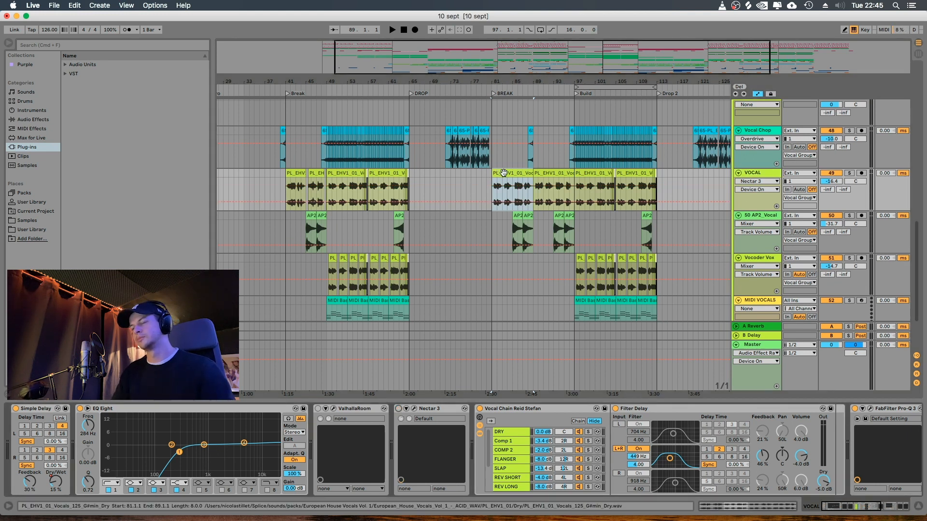
pyautogui.click(849, 173)
pyautogui.press('space')
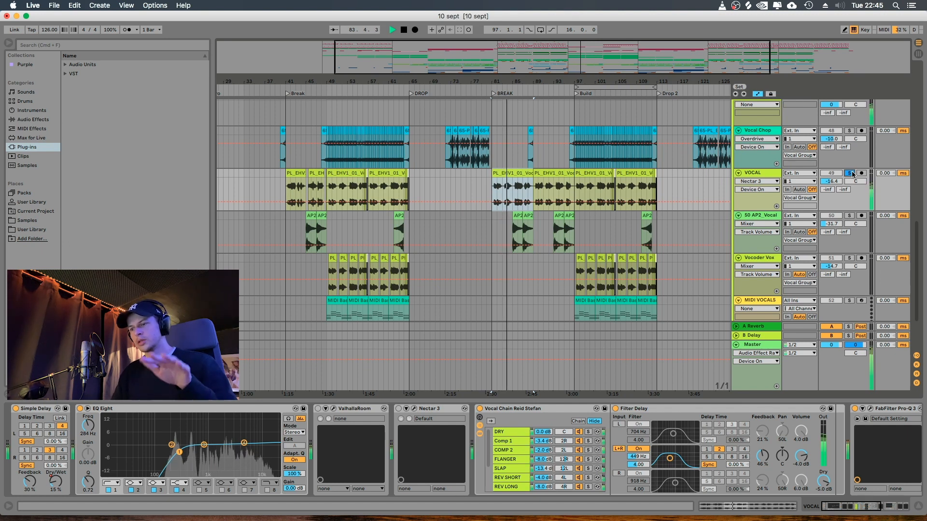
pyautogui.press('space')
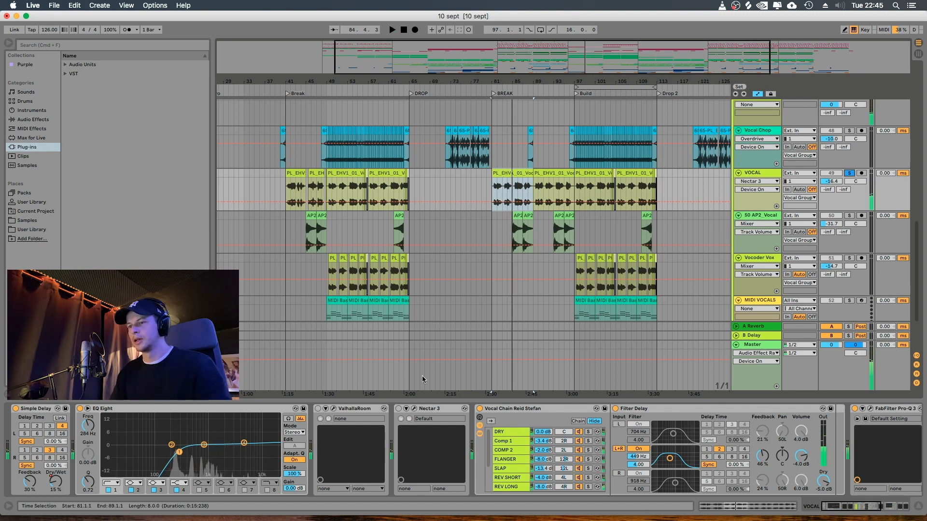
# Review the Pitch module's formant shift in the VOCAL track's Nectar 3, play the vocal with it, unsolo the track and close the plug-in
pyautogui.click(414, 409)
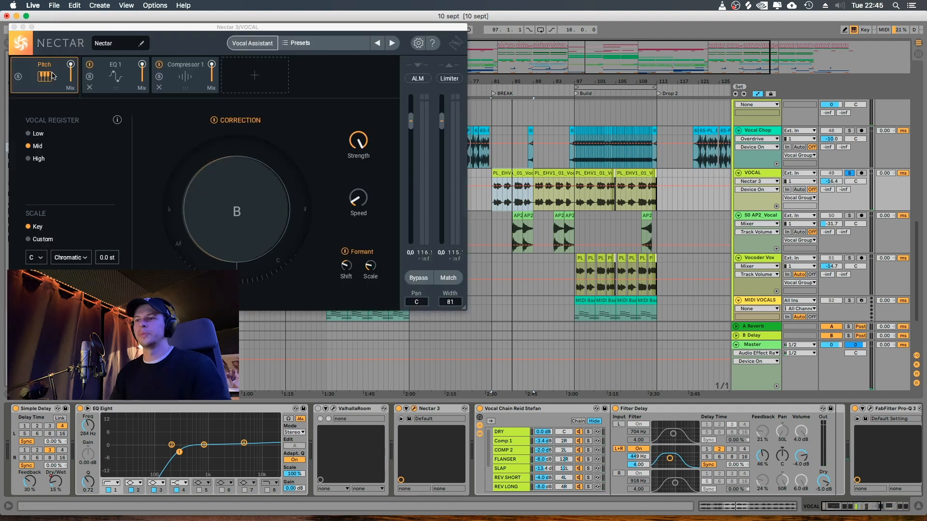
pyautogui.moveTo(351, 273)
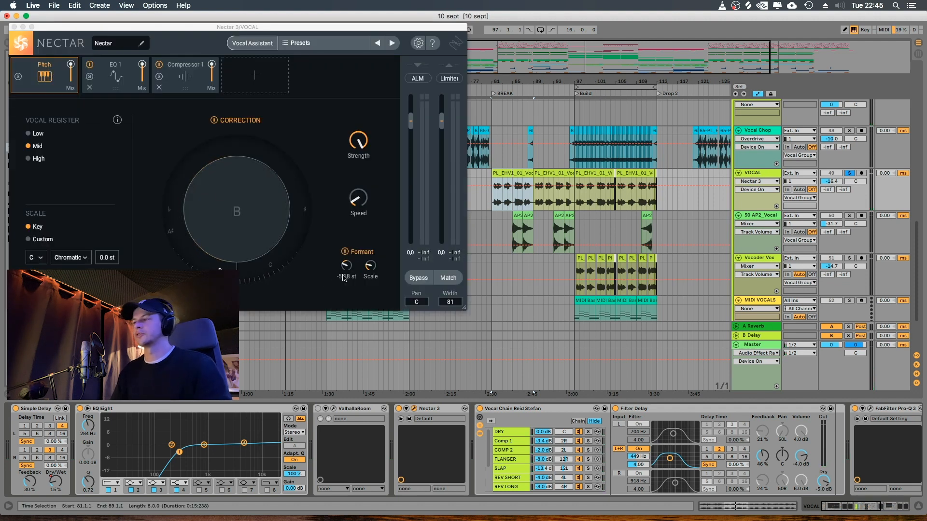
pyautogui.press('space')
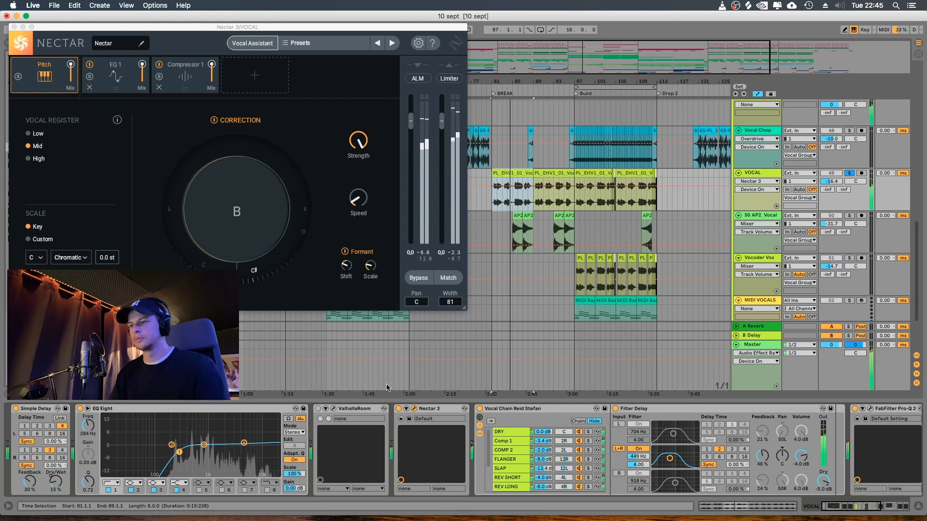
pyautogui.click(848, 173)
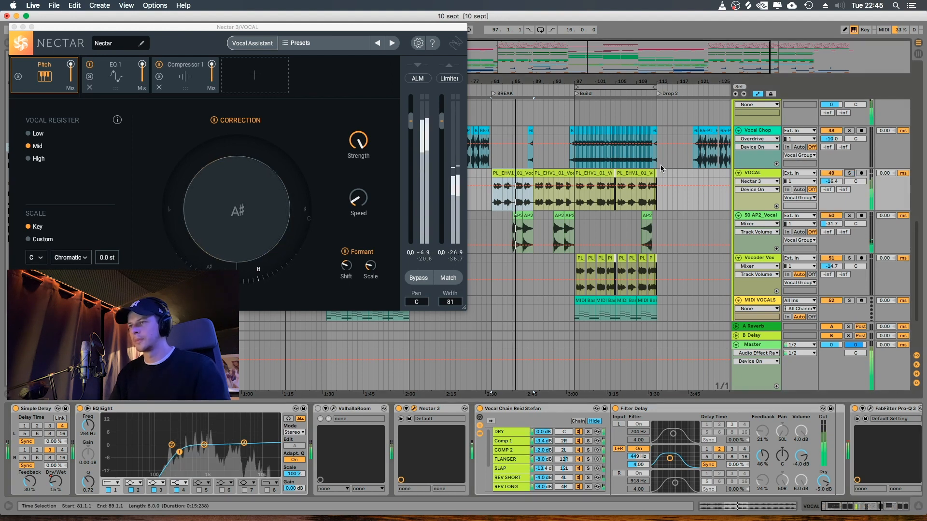
pyautogui.click(15, 27)
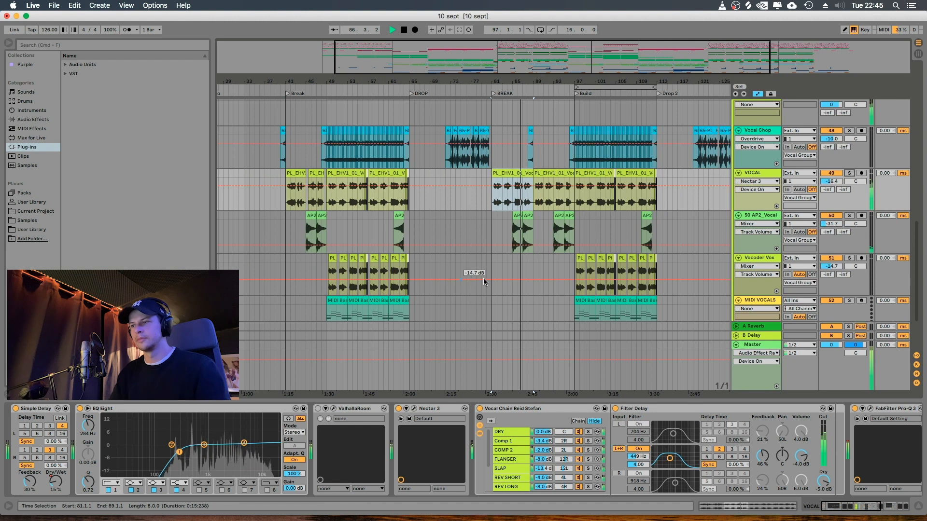
# Solo the 50 AP2_Vocal track, play its clip in the second break from 85.1.1 and clear the solo
pyautogui.scroll(-2, 482, 278)
pyautogui.click(849, 176)
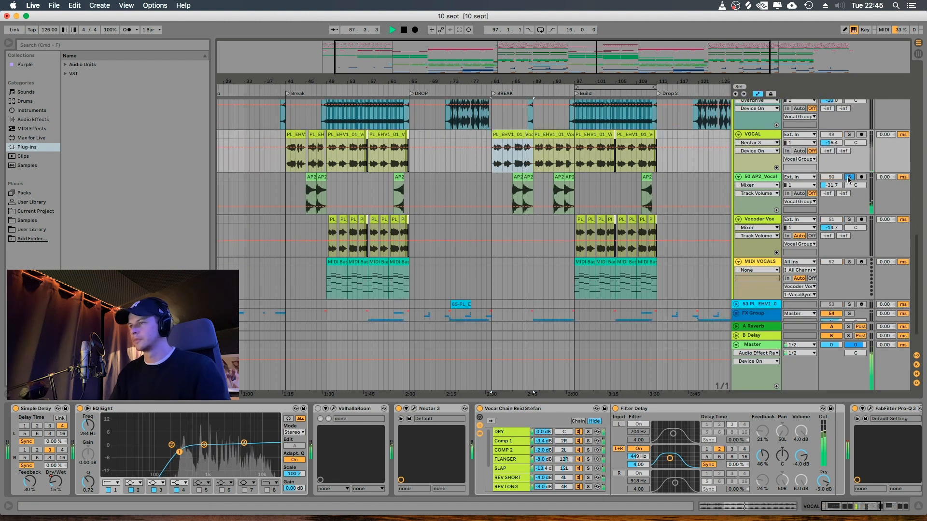
pyautogui.click(784, 193)
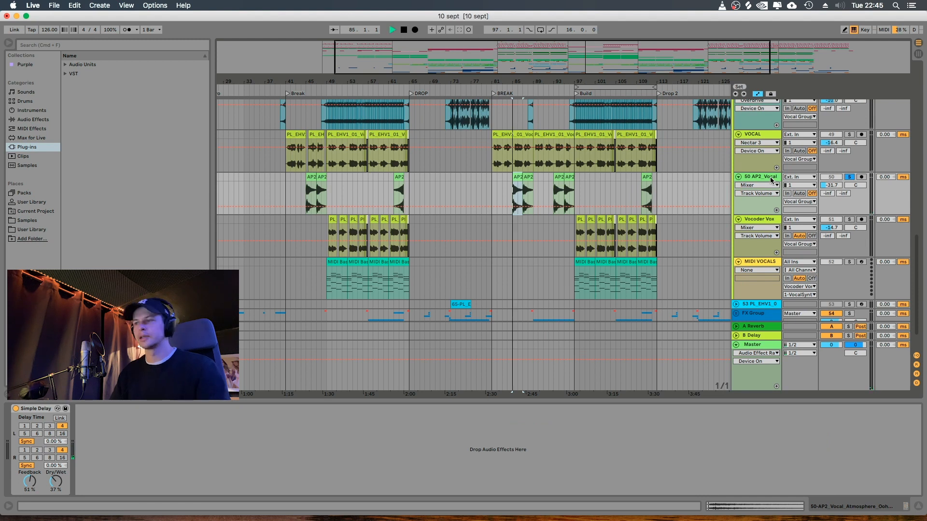
pyautogui.click(848, 177)
# Stop playback and place the insert marker at the start of the Build at 97.1.1
pyautogui.scroll(-2, 501, 203)
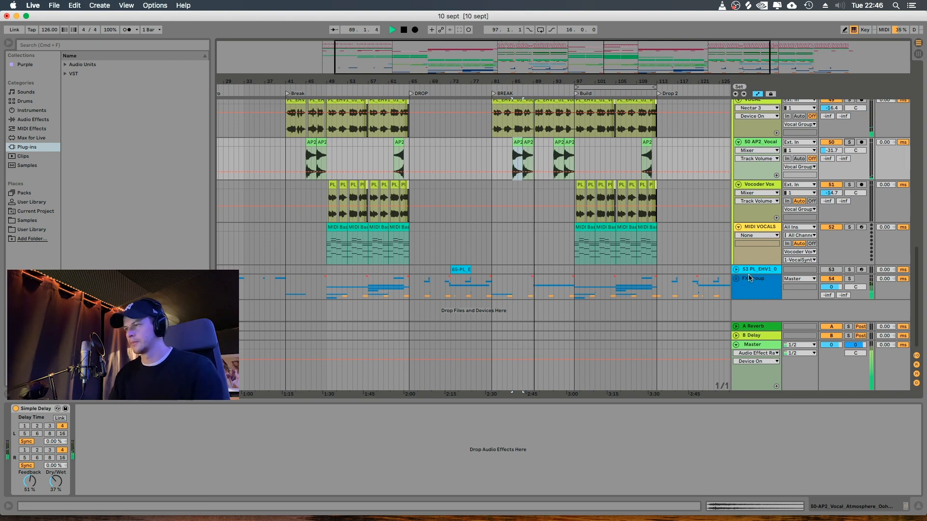
pyautogui.scroll(5, 586, 217)
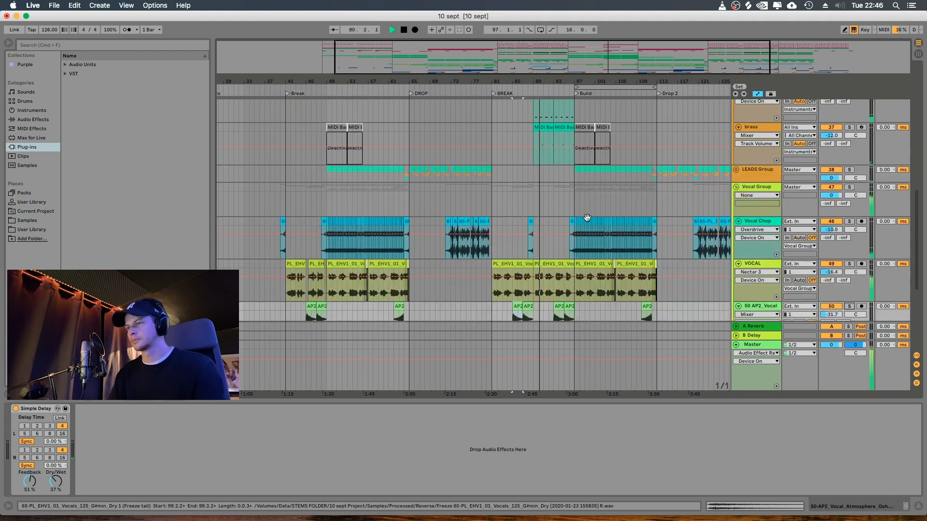
pyautogui.press('space')
pyautogui.scroll(5, 558, 178)
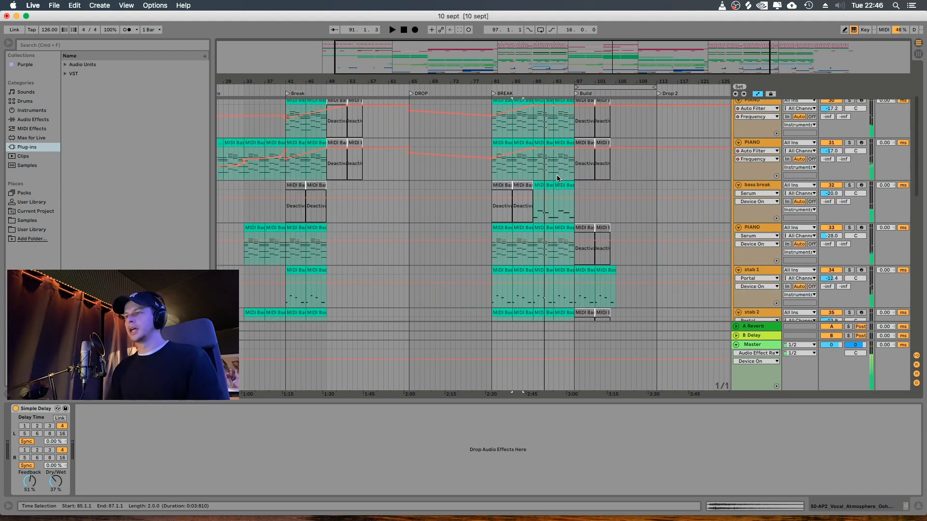
pyautogui.scroll(3, 558, 178)
pyautogui.moveTo(575, 76); pyautogui.dragTo(494, 94)
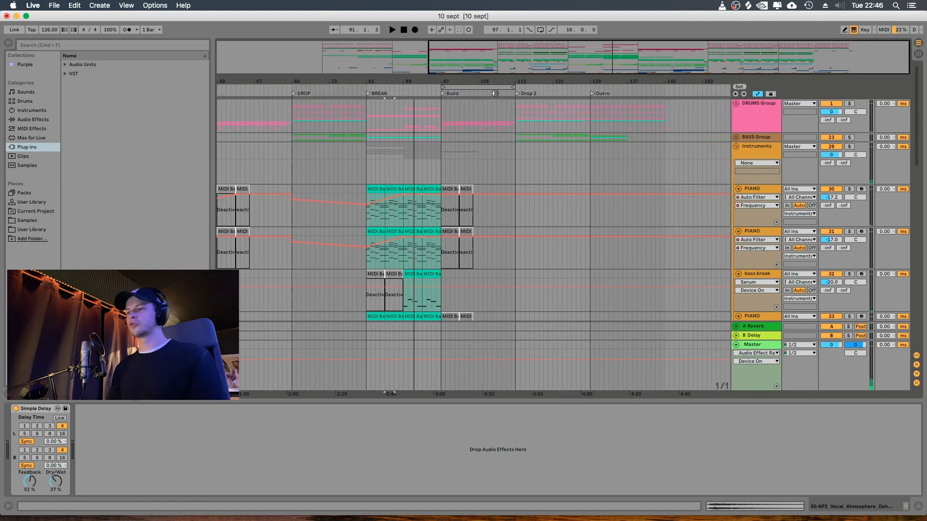
pyautogui.click(434, 112)
pyautogui.scroll(-10, 440, 116)
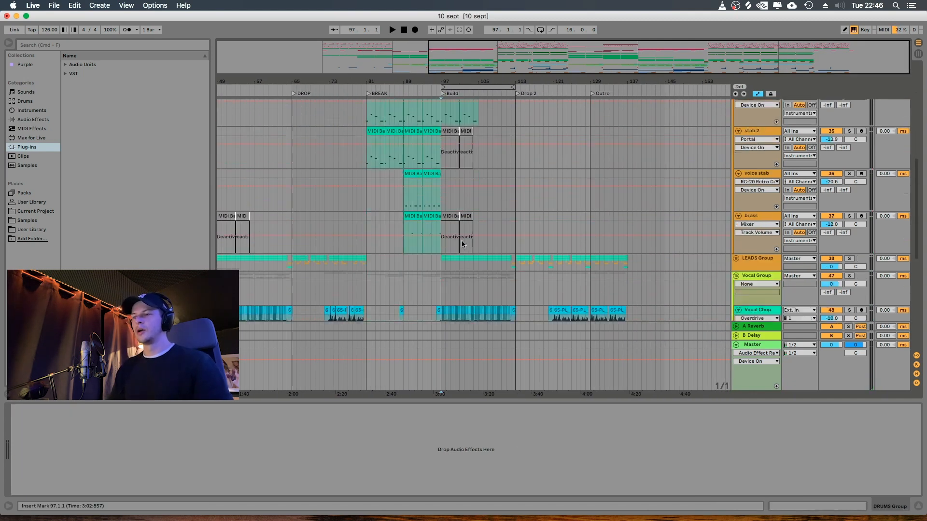
# Solo the Vocal Chop track, play it briefly from 97.1.1 and select its chopped clip at 73.2.4 in the drop
pyautogui.click(441, 273)
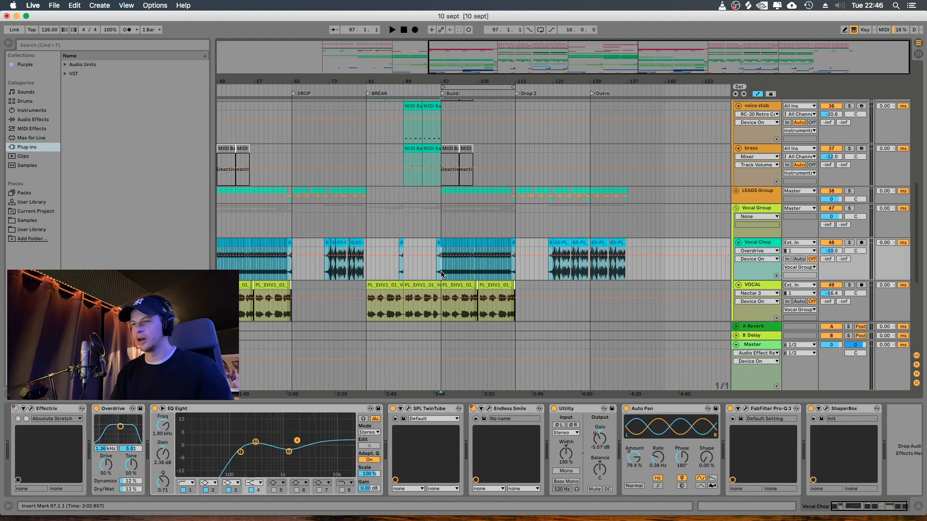
pyautogui.click(849, 243)
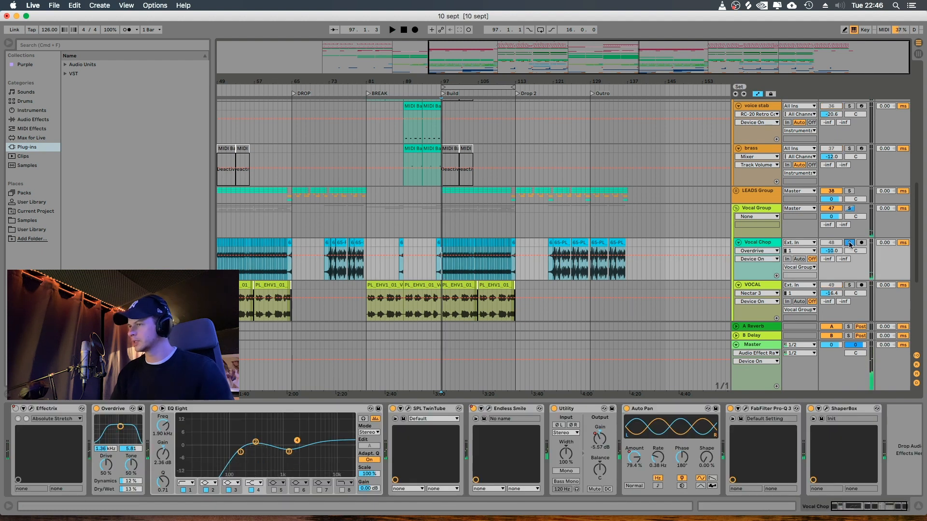
pyautogui.click(334, 239)
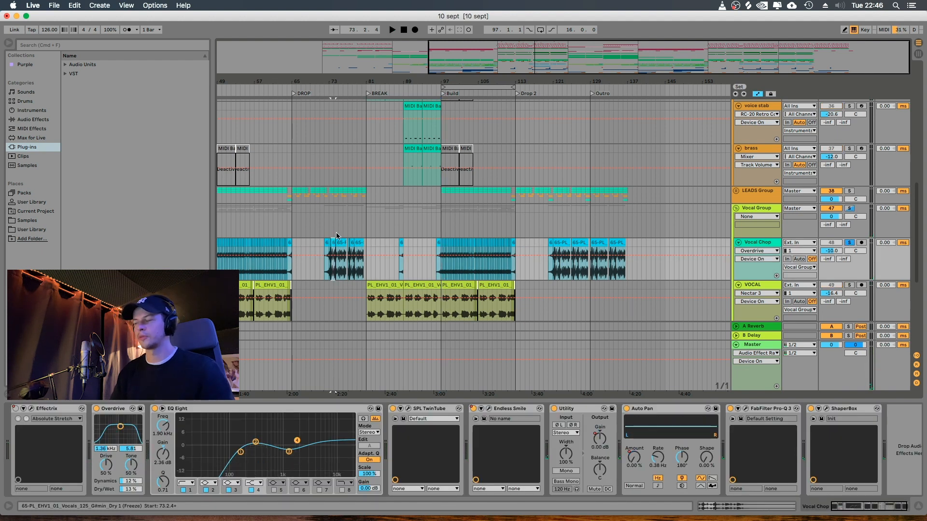
# Unfold the 53 PL_EHV1 track, open its MIDI clip in the drop and show the track's device chain
pyautogui.scroll(-5, 436, 229)
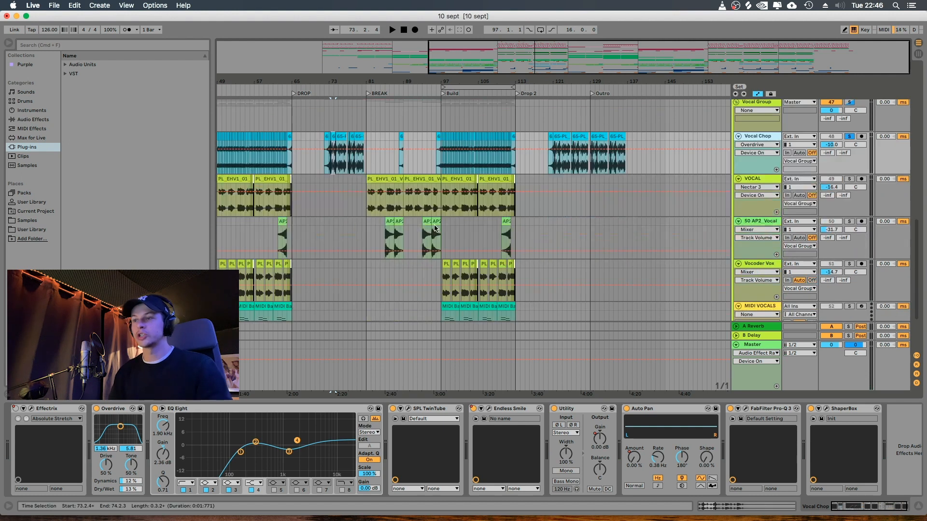
pyautogui.scroll(-4, 380, 193)
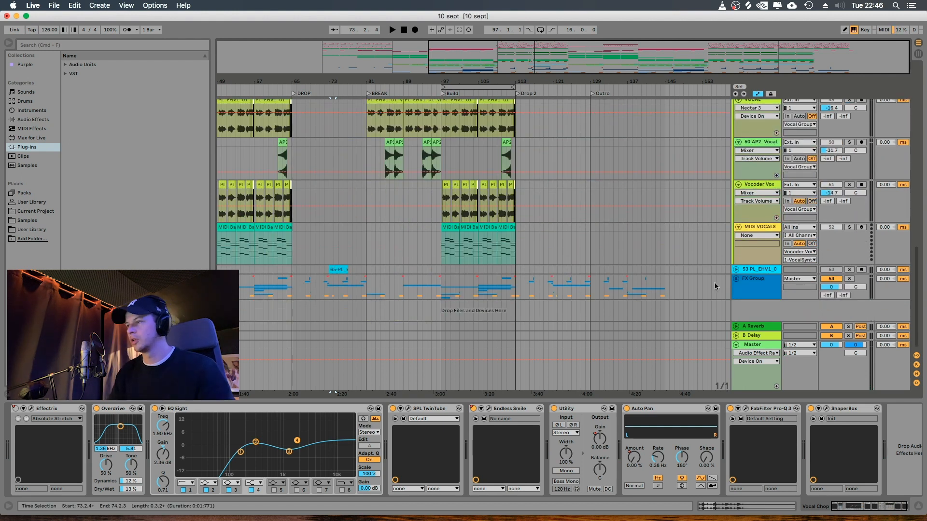
pyautogui.click(735, 270)
pyautogui.click(337, 271)
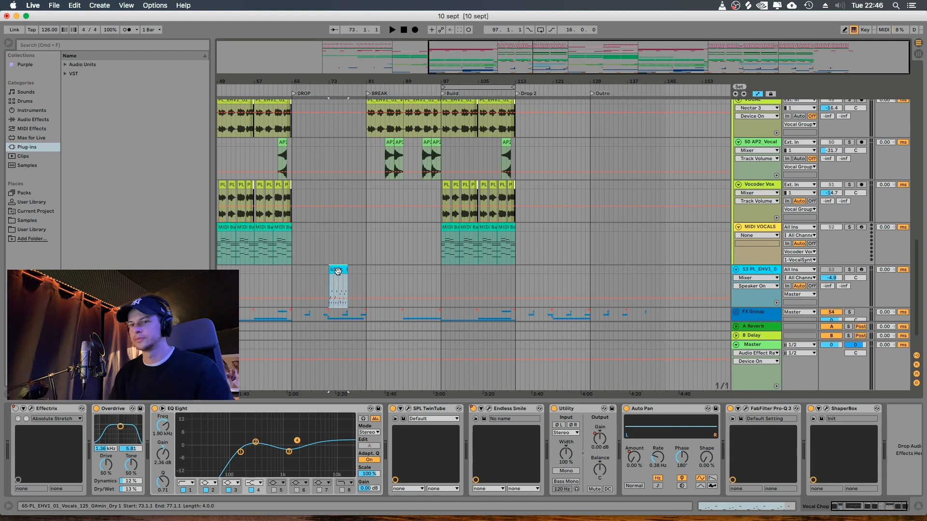
pyautogui.doubleClick(338, 271)
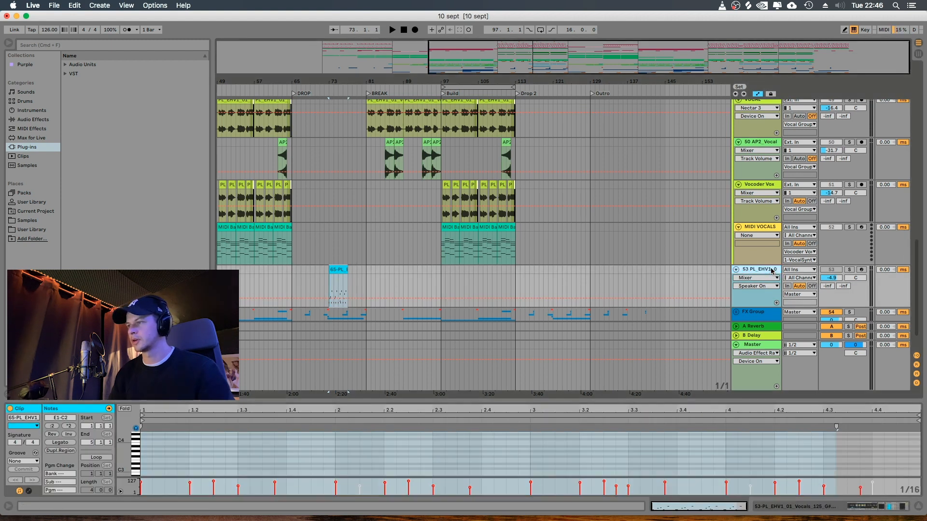
pyautogui.click(771, 270)
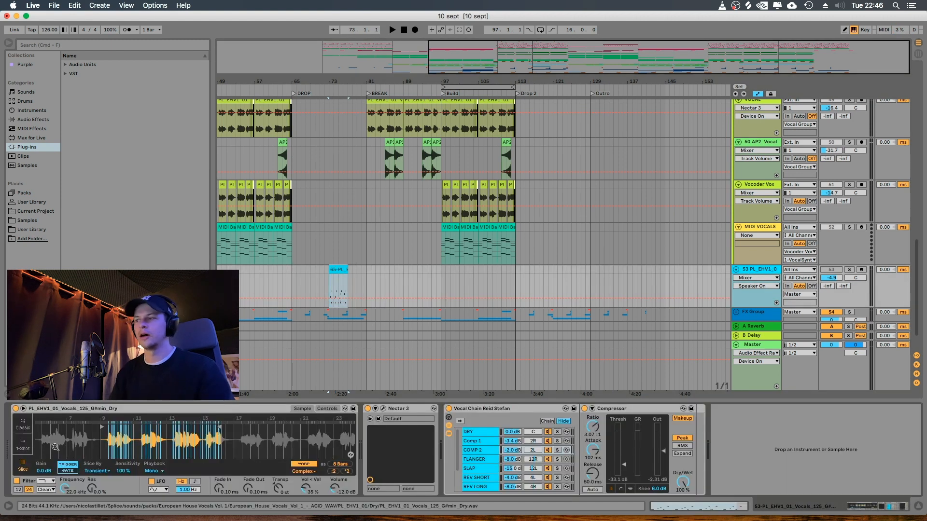
# Solo the 53 PL_EHV1 track, play its clip from 73.1.1 and zoom in on the sliced vocal sample's waveform
pyautogui.click(849, 271)
pyautogui.press('space')
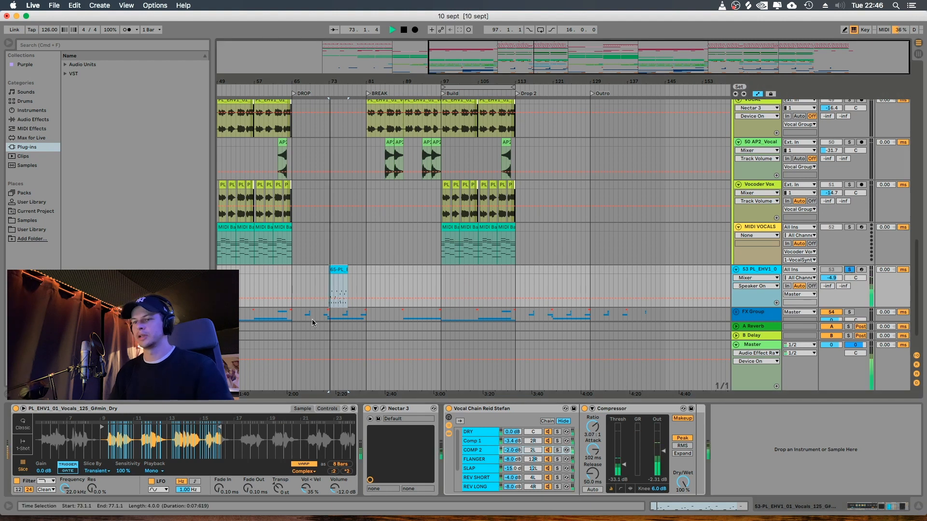
pyautogui.moveTo(124, 420); pyautogui.dragTo(171, 417)
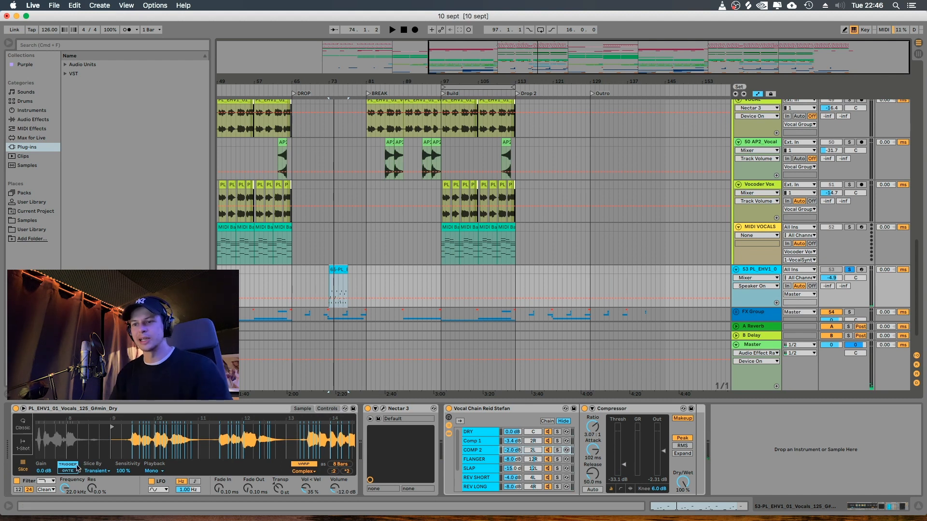
# Examine the vocal slice clip's MIDI notes in an enlarged note editor, select all A#1 notes, and collapse the editor
pyautogui.doubleClick(328, 285)
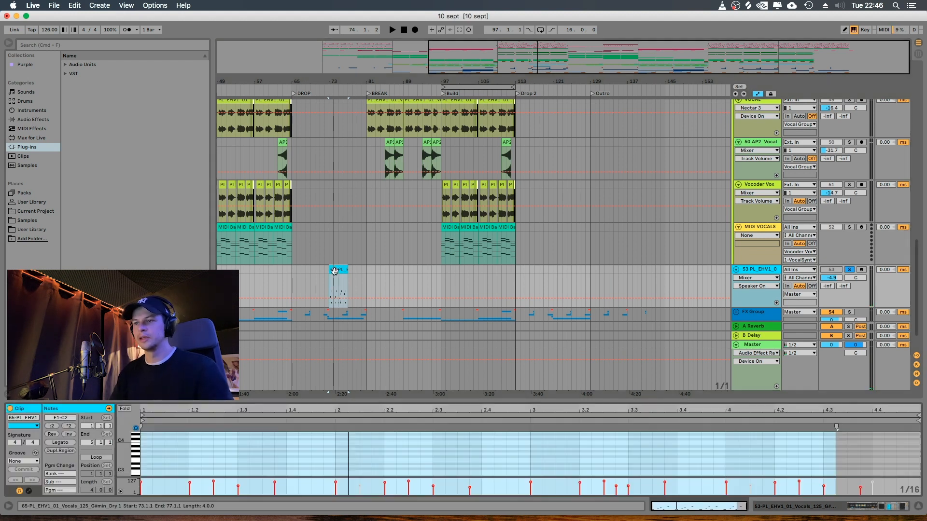
pyautogui.moveTo(296, 399); pyautogui.dragTo(296, 107)
pyautogui.click(143, 339)
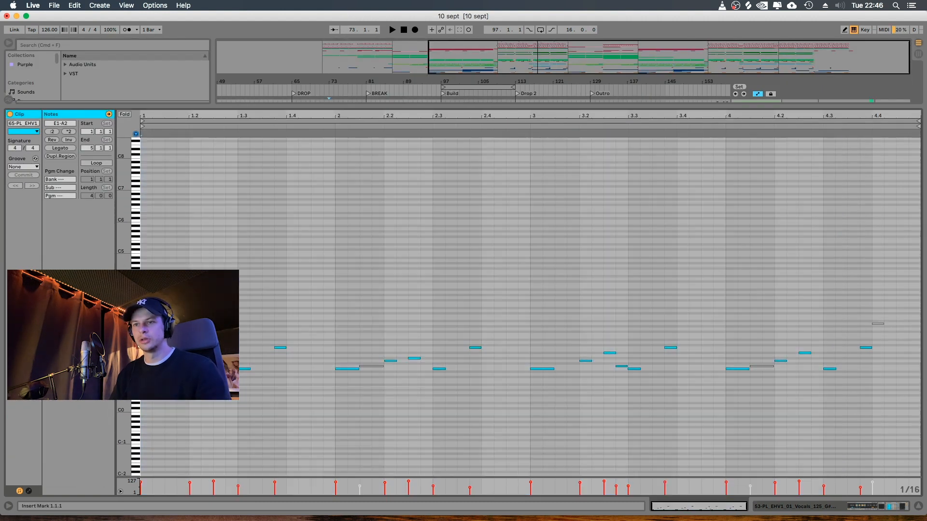
pyautogui.click(136, 353)
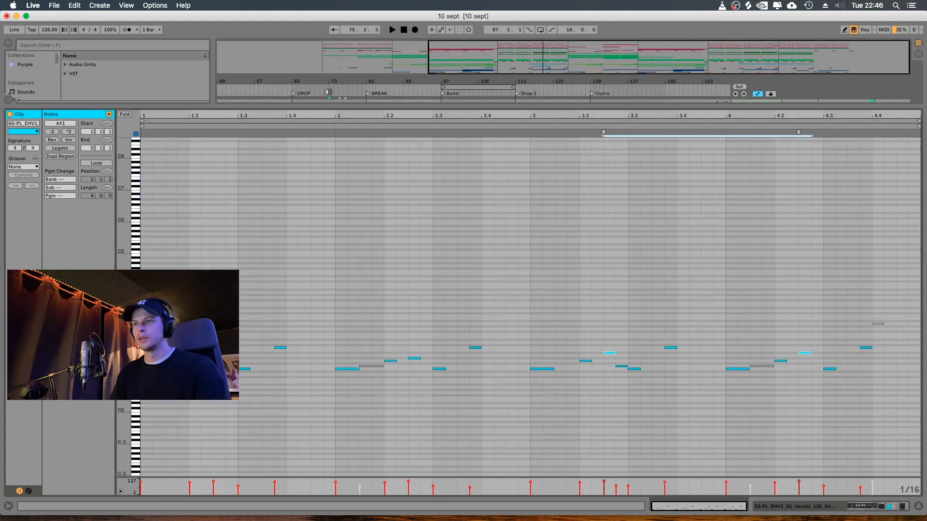
pyautogui.moveTo(331, 107); pyautogui.dragTo(288, 279)
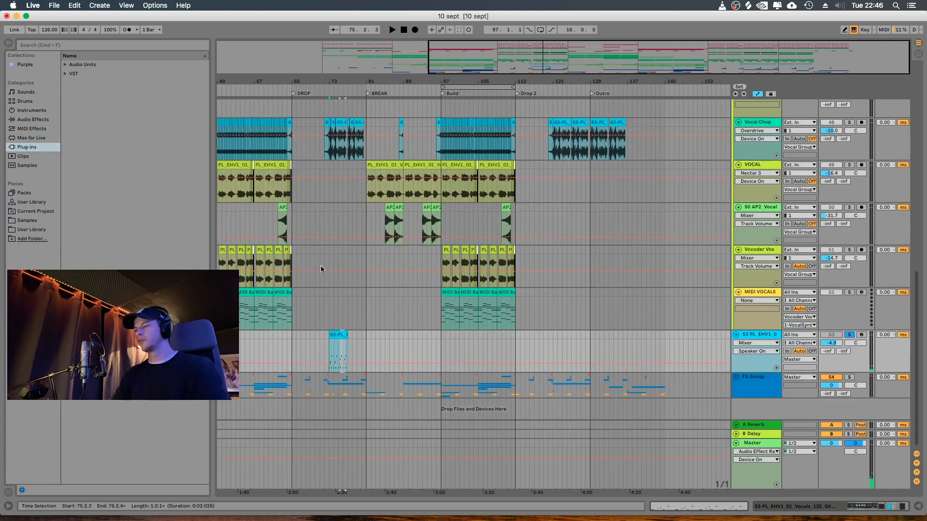
# Play the soloed 53 PL_EHV1 clip from 75.2.3, stop playback and clear the track's solo
pyautogui.press('space')
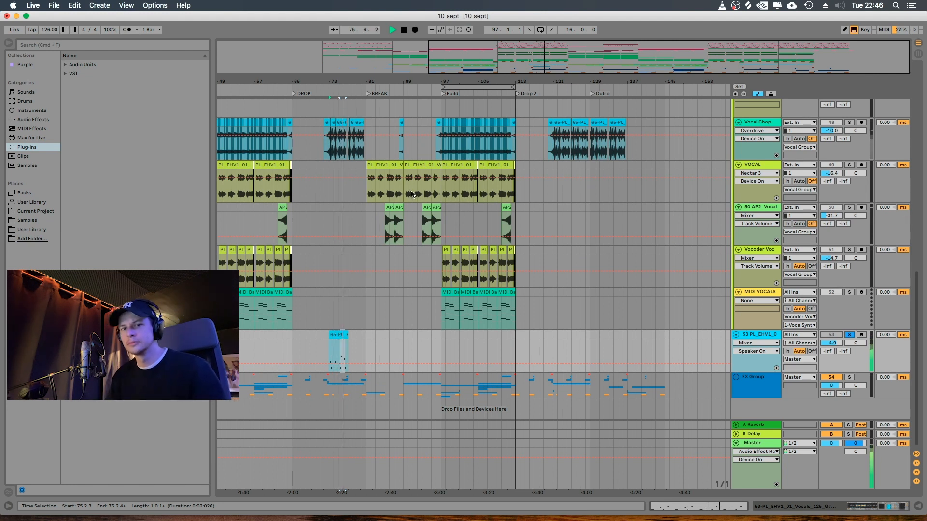
pyautogui.press('space')
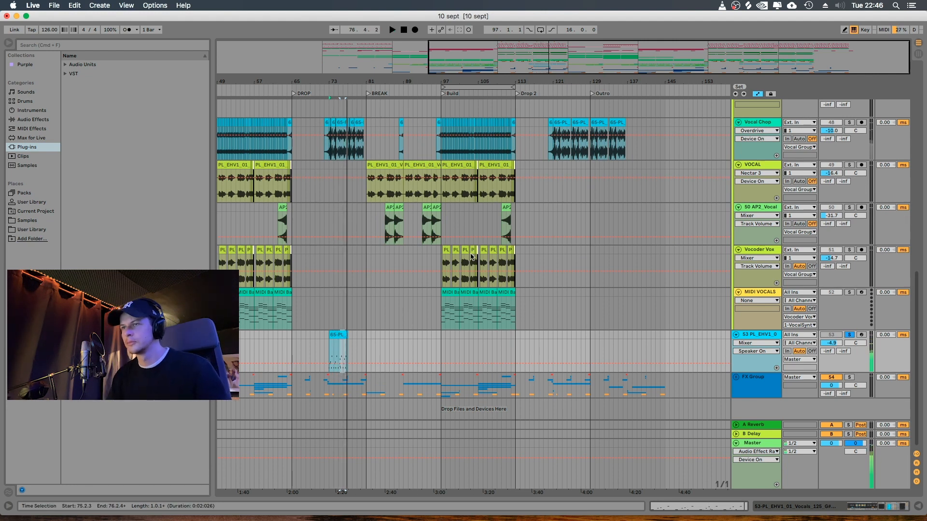
pyautogui.click(848, 334)
# Solo the Vocal Chop track, play its drop clips from 72.1.1, stop playback and clear the solo
pyautogui.scroll(5, 651, 196)
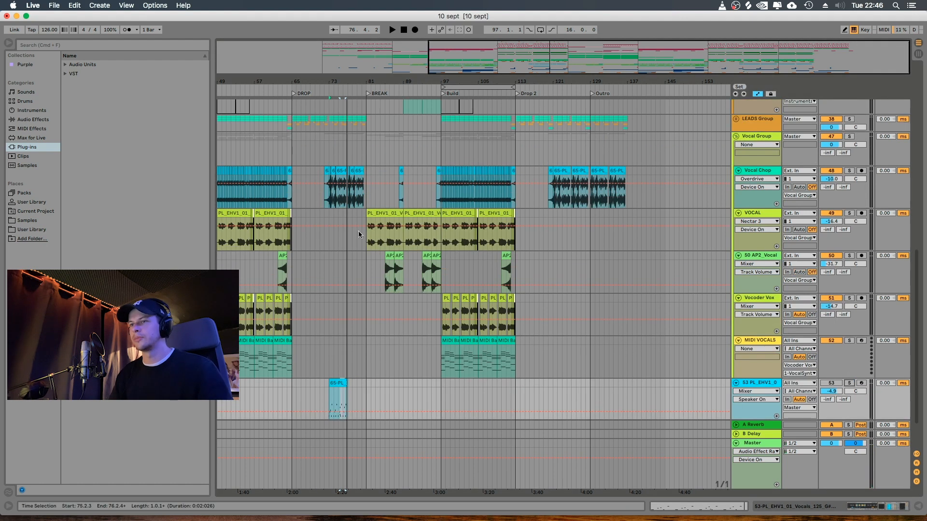
pyautogui.click(324, 175)
pyautogui.click(849, 172)
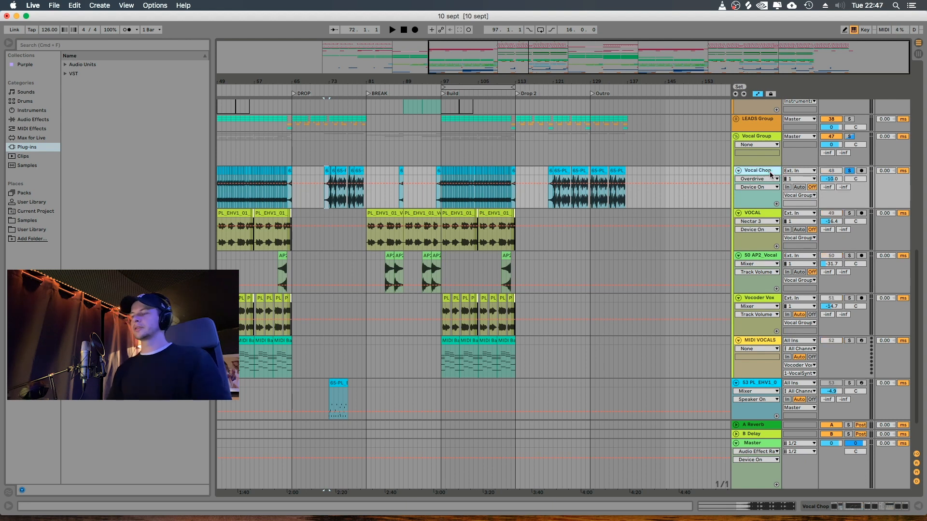
pyautogui.press('space')
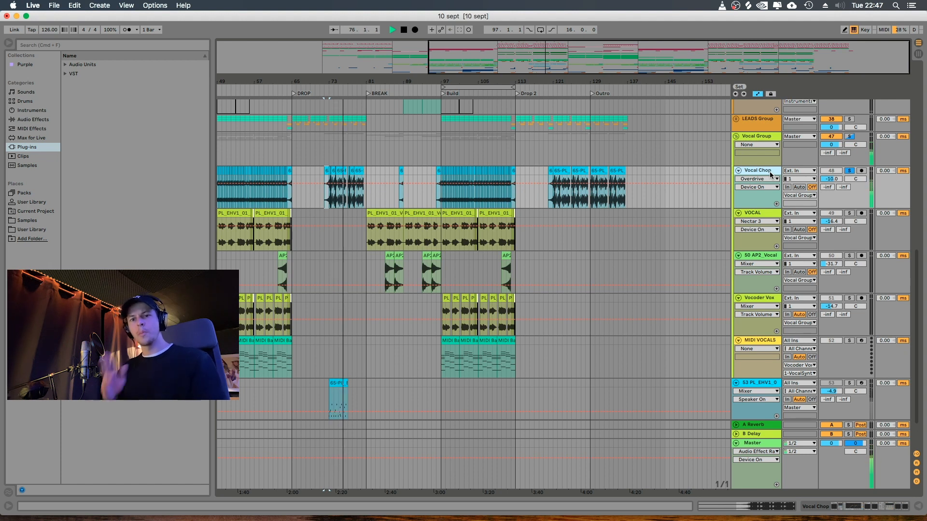
pyautogui.press('space')
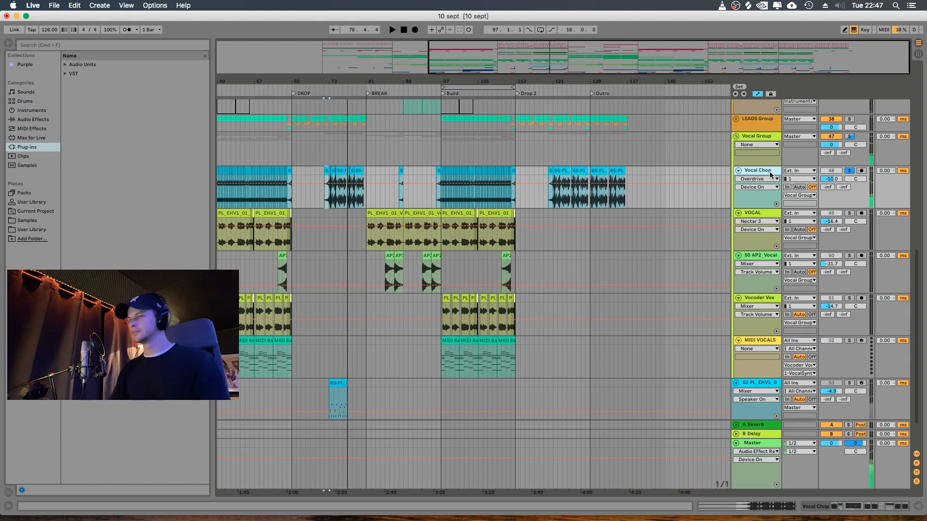
pyautogui.click(850, 171)
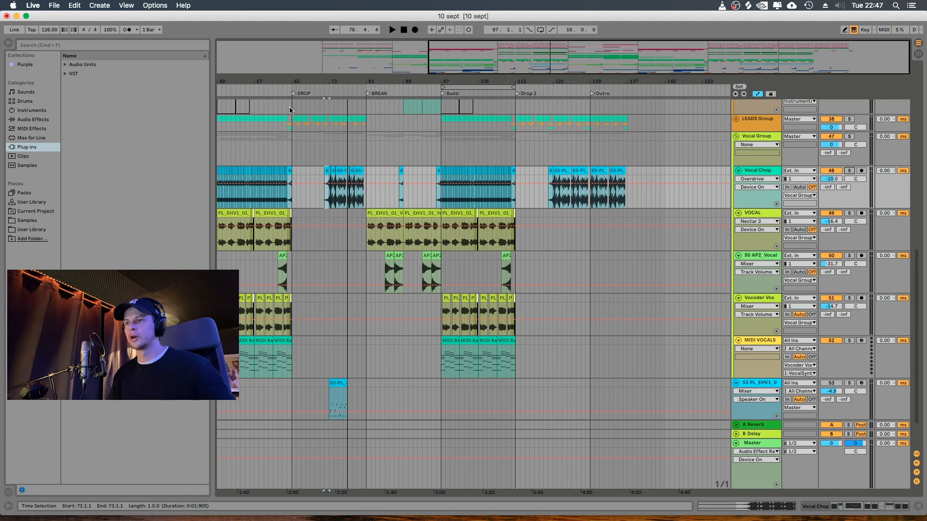
# Zoom in on the Build and play the soloed Vocal Chop track from 96.1.1, stopping after a few bars
pyautogui.moveTo(436, 90); pyautogui.dragTo(352, 169)
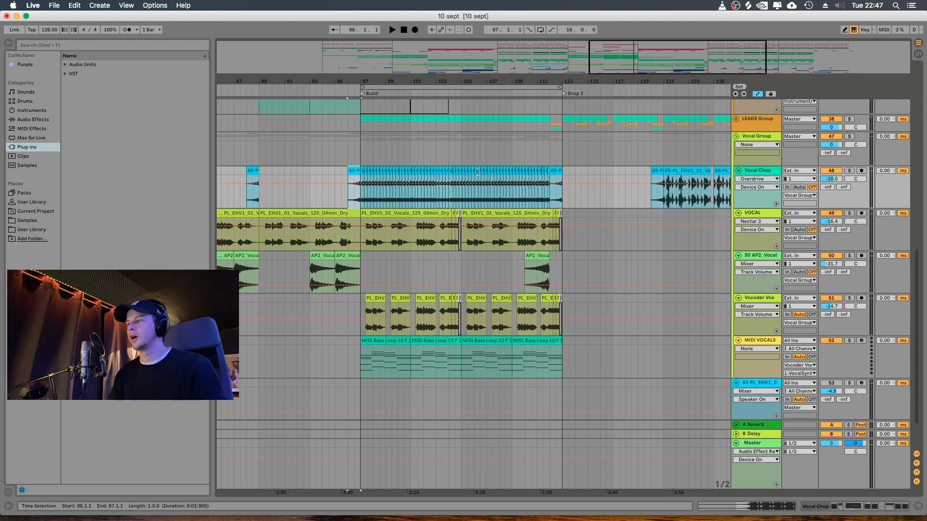
pyautogui.press('space')
pyautogui.click(849, 170)
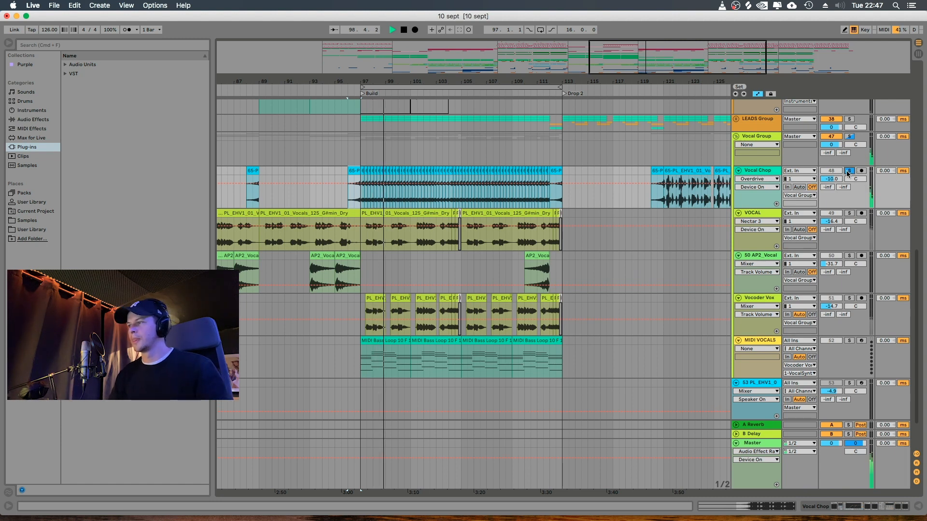
pyautogui.press('space')
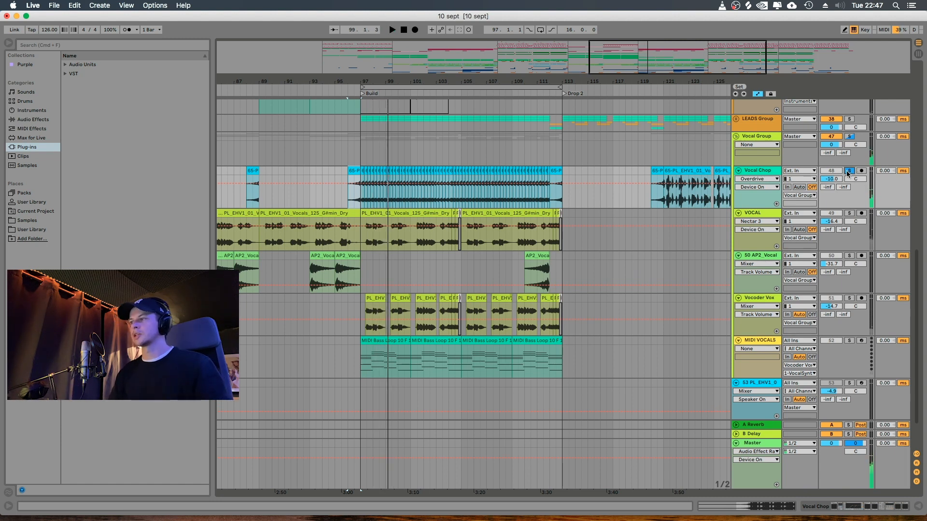
# Play the soloed Vocal Chop through the last bars of the Build and clear its solo to hear the full mix
pyautogui.click(449, 150)
pyautogui.press('space')
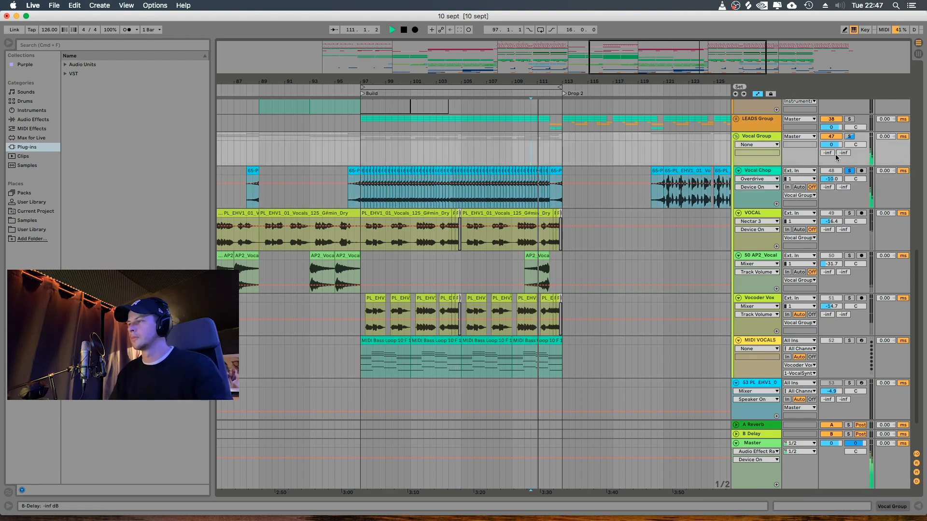
pyautogui.click(849, 170)
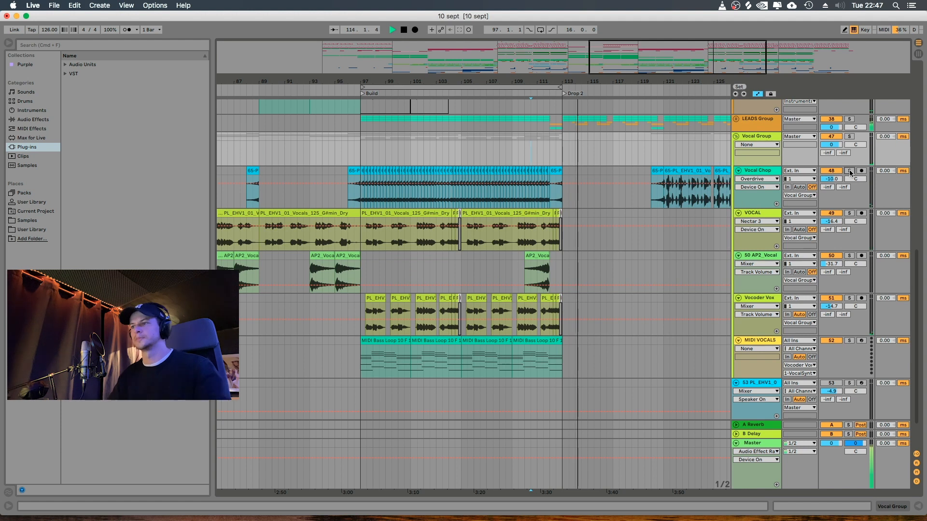
# Fold all the track groups, stop playback and show the whole arrangement from Intro to Outro
pyautogui.keyDown('alt'); pyautogui.click(737, 138); pyautogui.keyUp('alt')
pyautogui.press('space')
pyautogui.moveTo(596, 81); pyautogui.dragTo(524, 51)
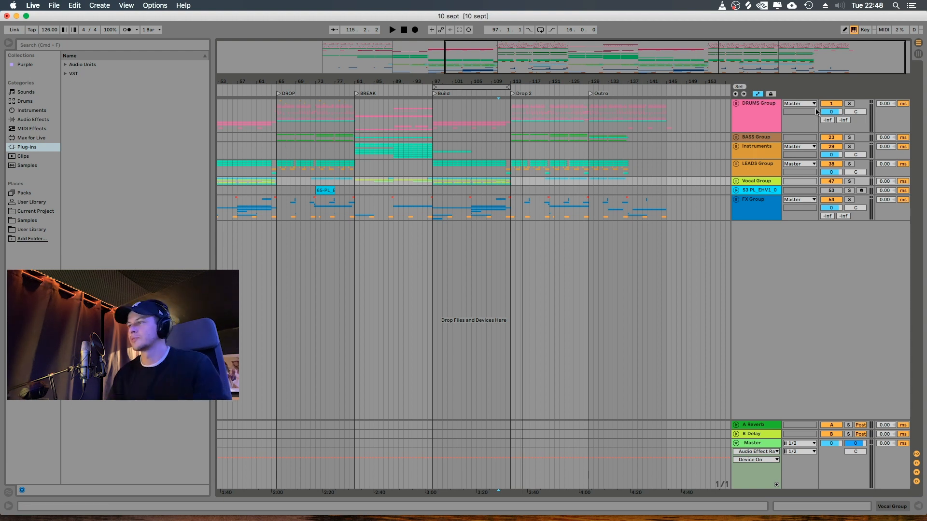
pyautogui.moveTo(514, 82); pyautogui.dragTo(583, 82)
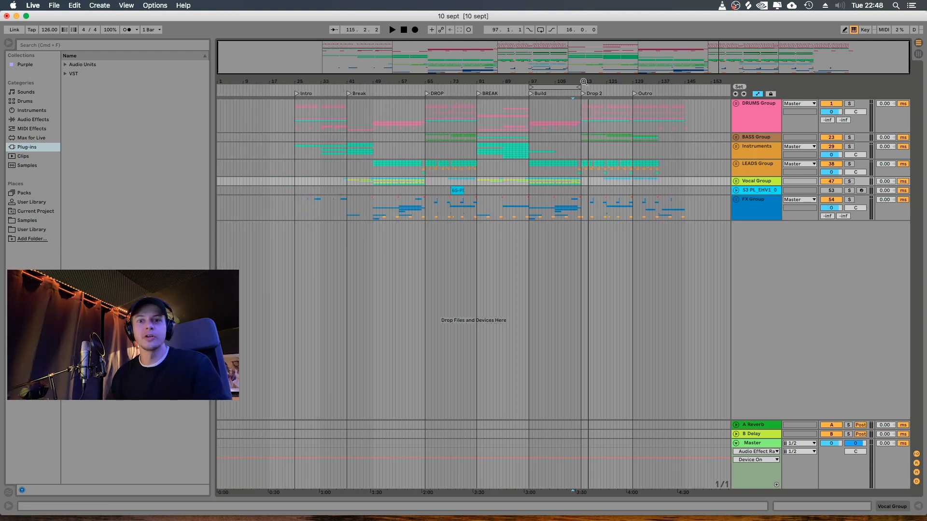